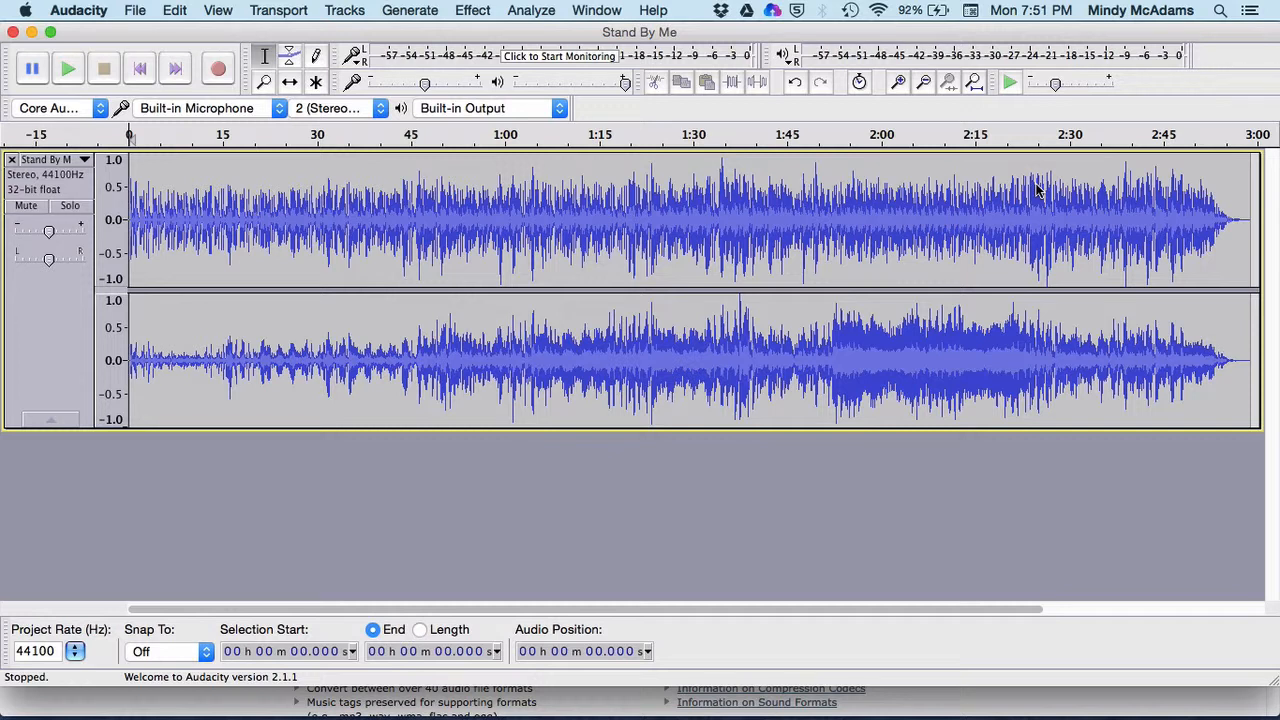
Listen to the song from its beginning and from about 55.9 seconds to look for a starting point.
{"action": "key", "text": "space"}
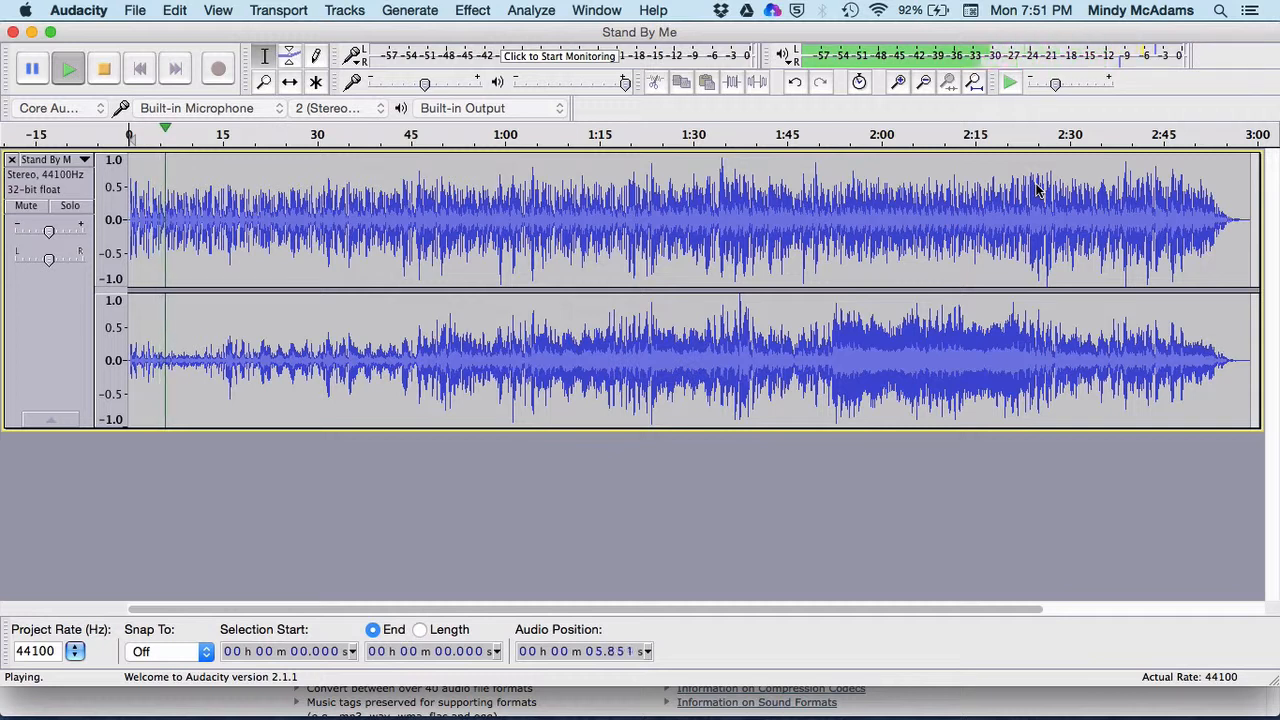
{"action": "key", "text": "space"}
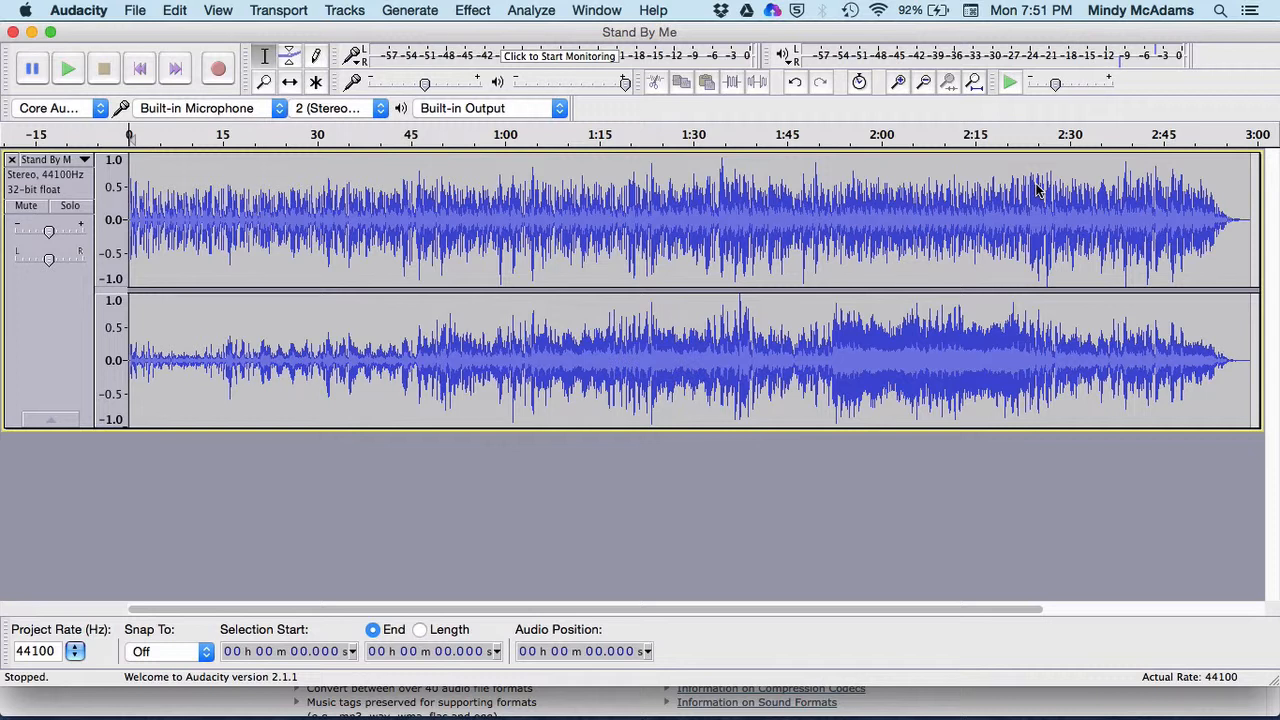
{"action": "left_click", "coordinate": [390, 195]}
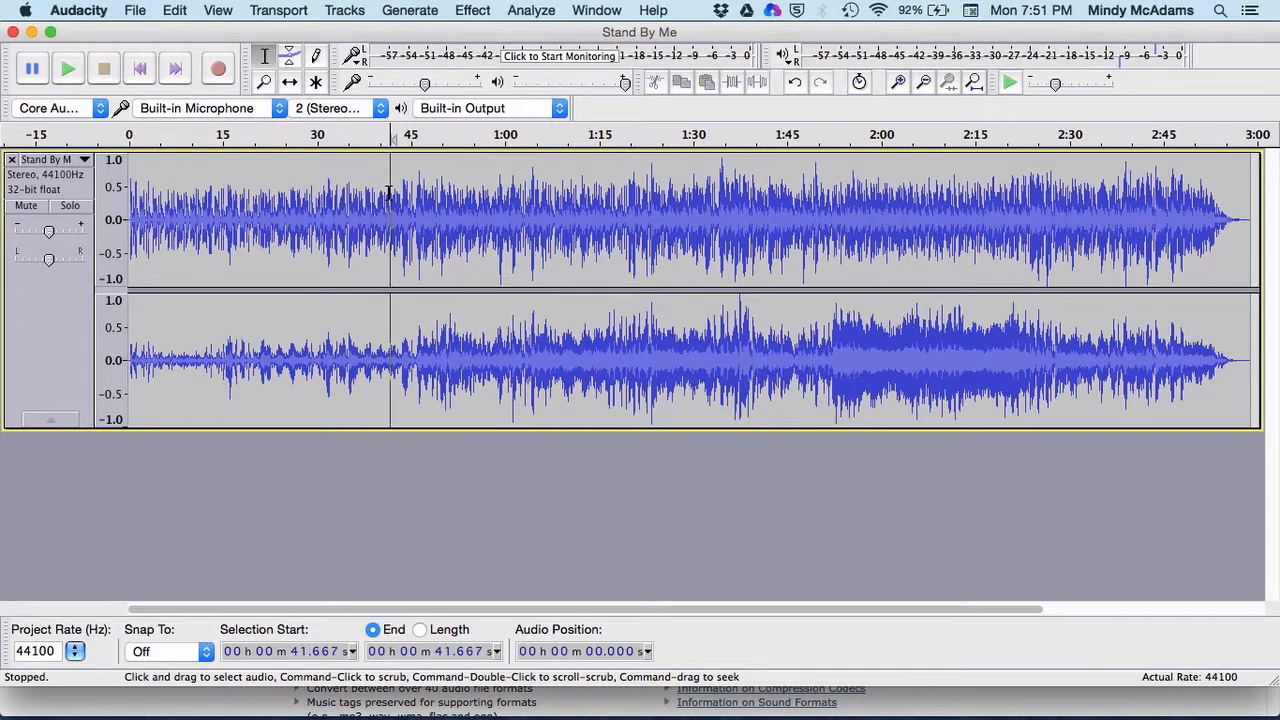
{"action": "left_click", "coordinate": [478, 193]}
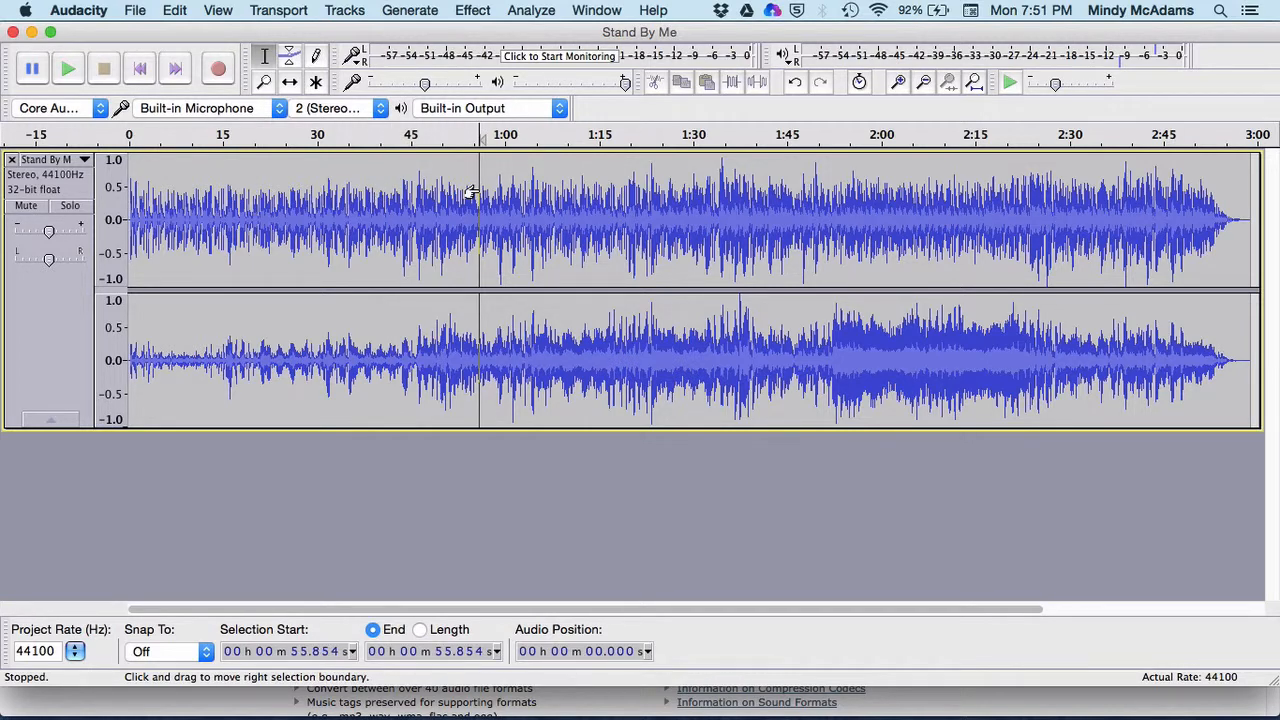
{"action": "key", "text": "space"}
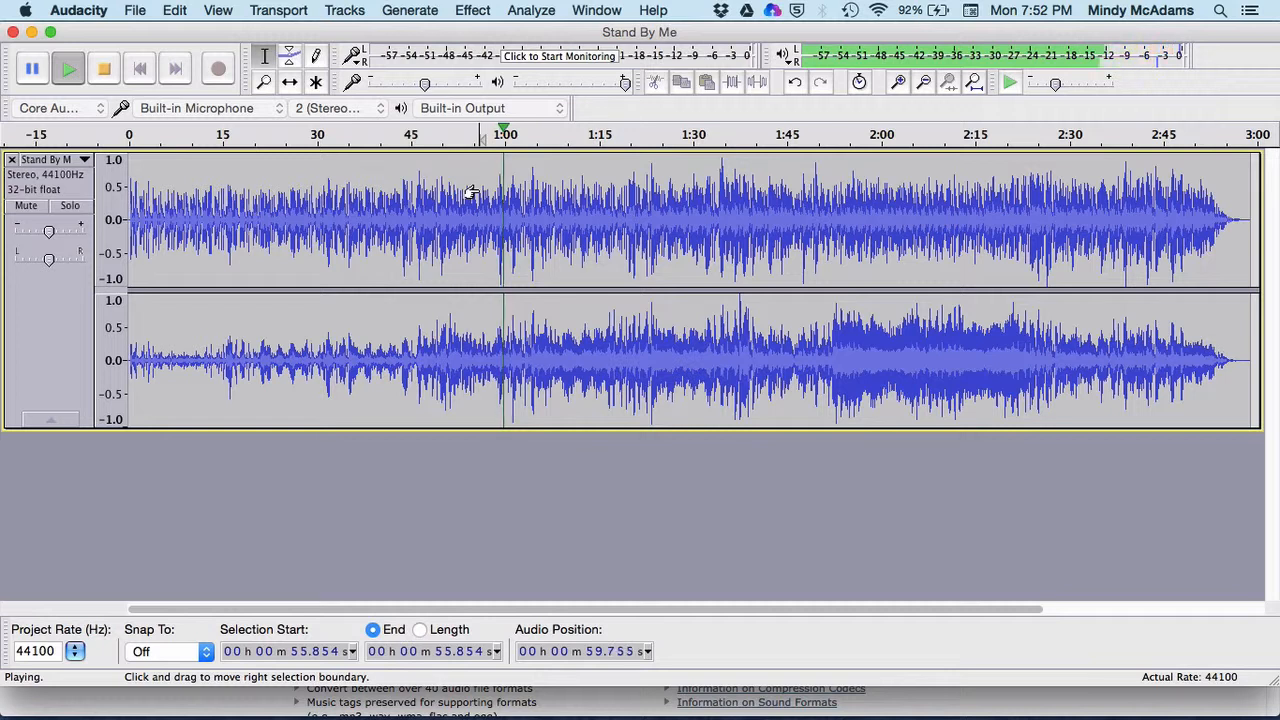
{"action": "key", "text": "space"}
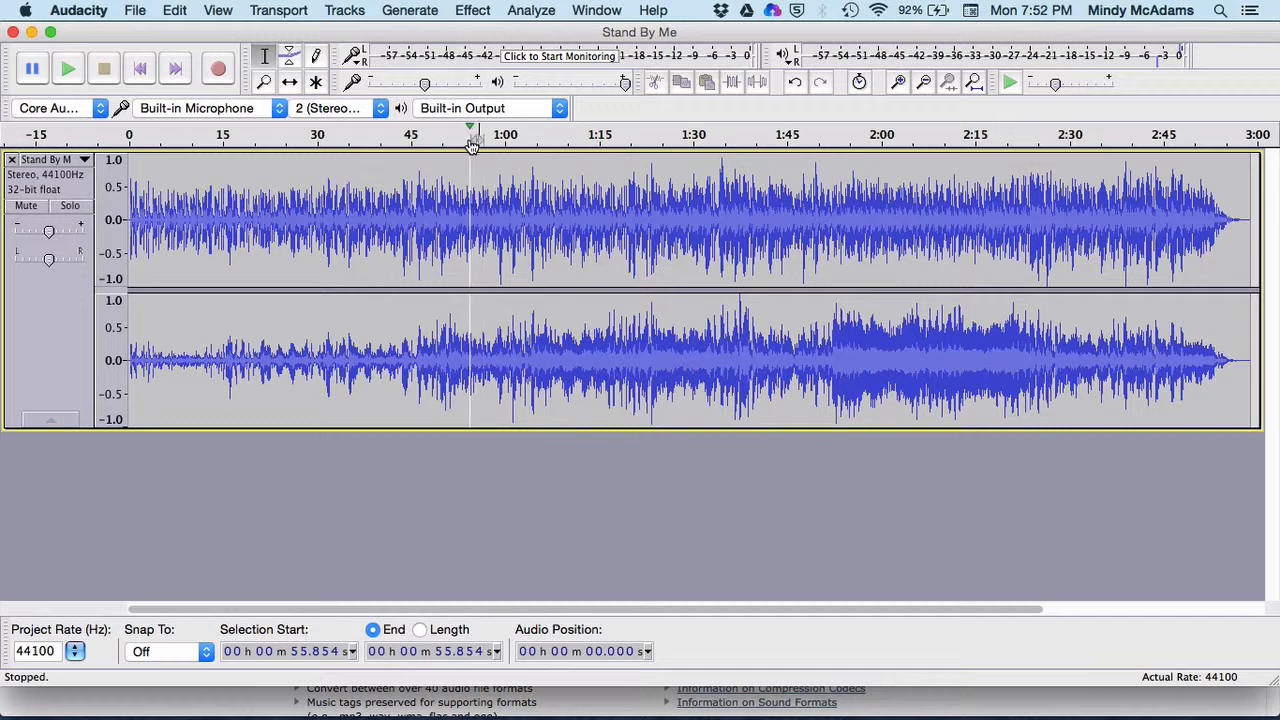
Audition the song from the timeline at about 54 seconds and from a cursor set at about 53 seconds.
{"action": "left_click", "coordinate": [471, 145]}
{"action": "left_click", "coordinate": [471, 145]}
{"action": "left_click", "coordinate": [471, 145]}
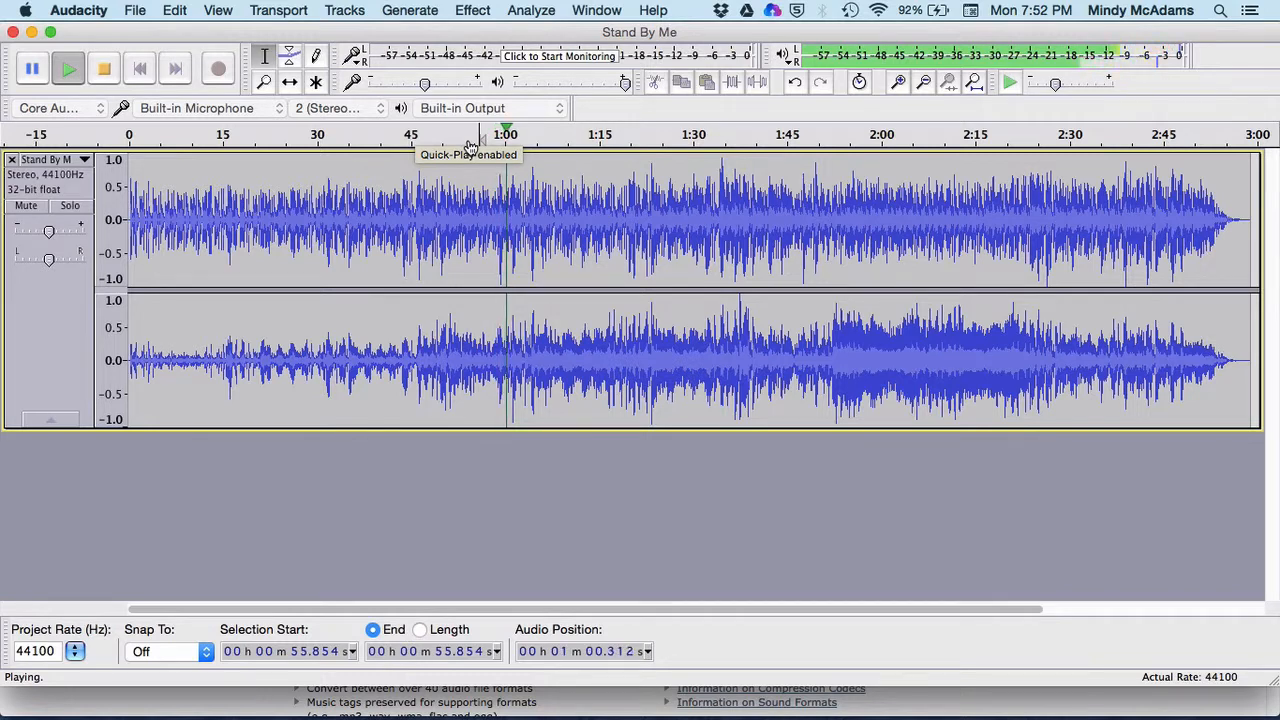
{"action": "left_click", "coordinate": [471, 145]}
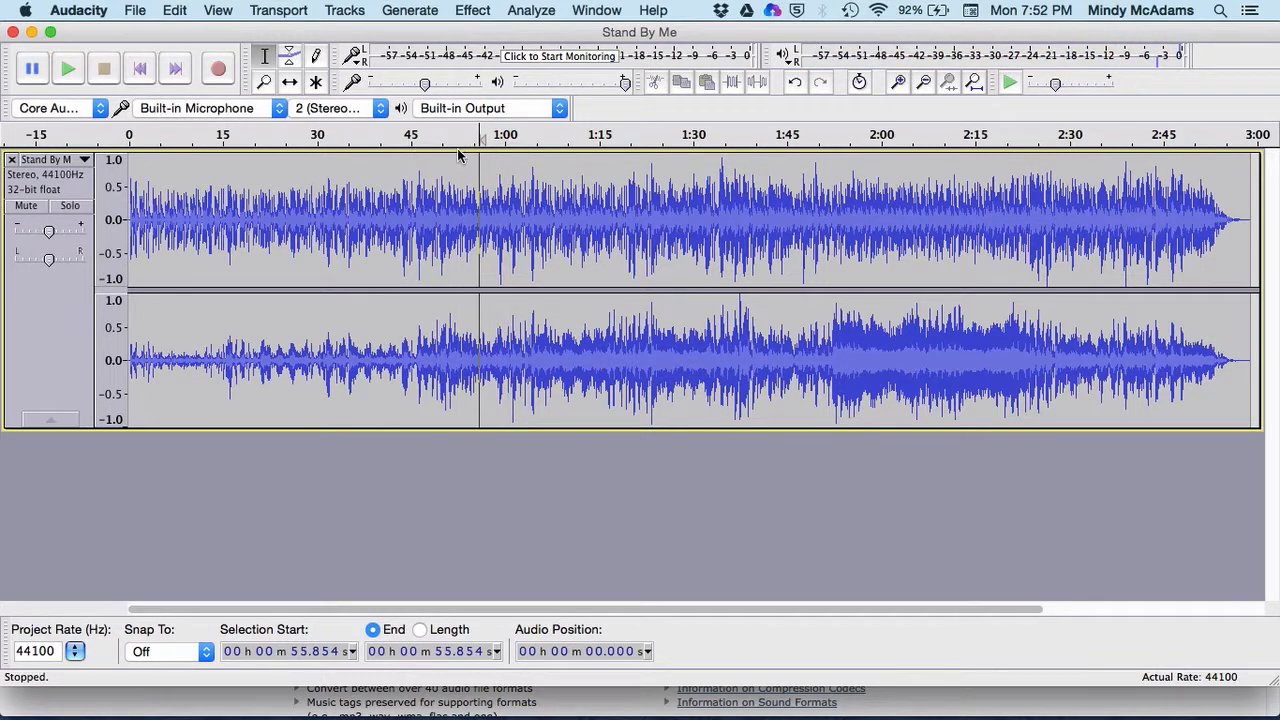
{"action": "left_click", "coordinate": [465, 168]}
{"action": "key", "text": "space"}
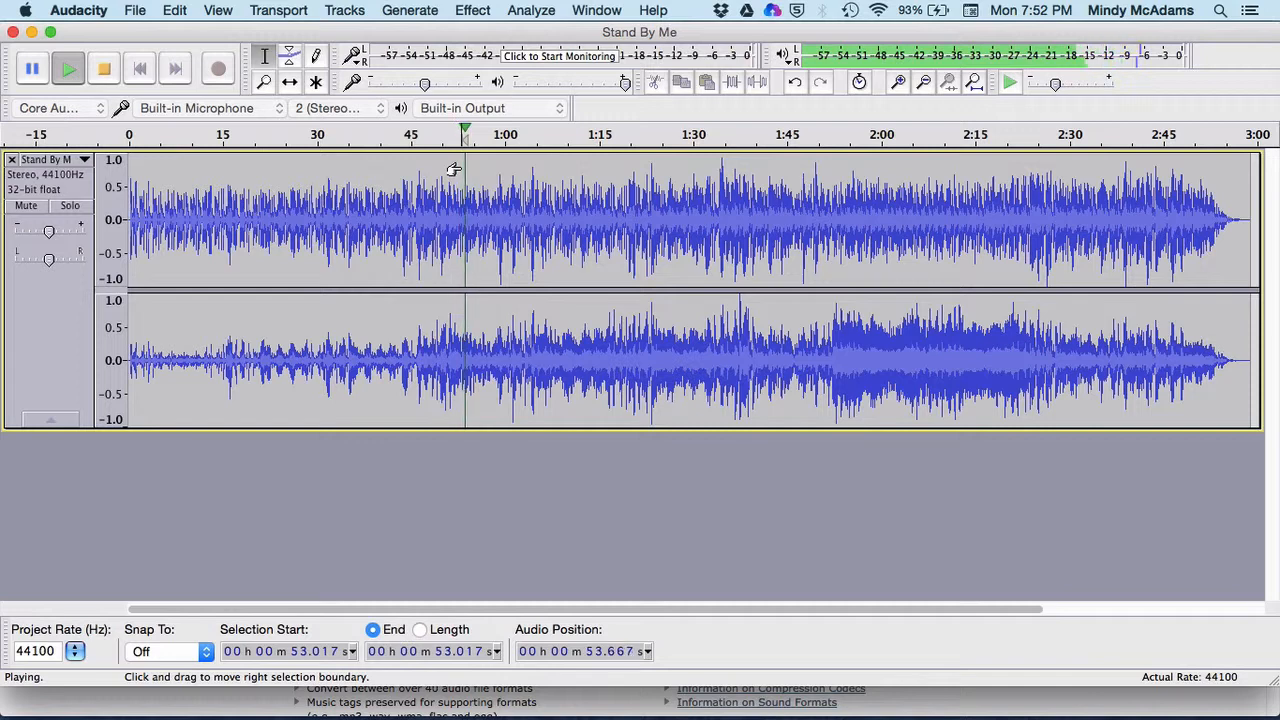
{"action": "key", "text": "space"}
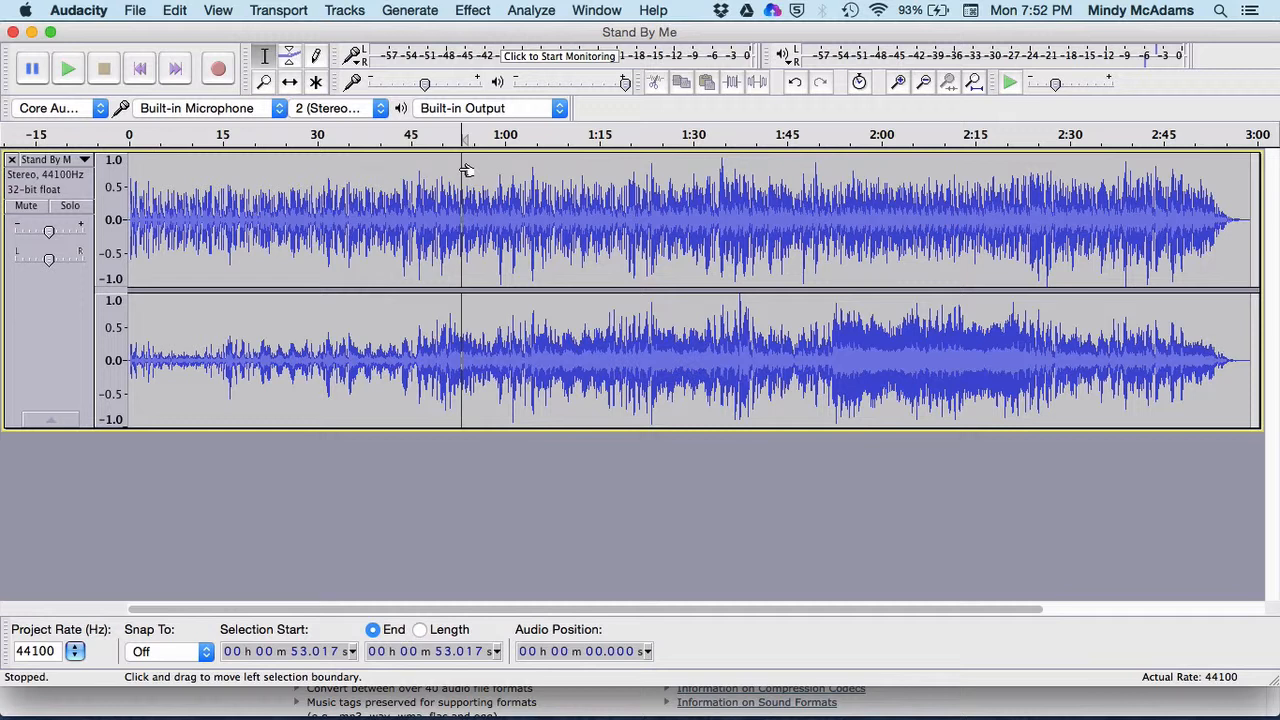
Delete the opening of the track from 0 to about 53 seconds and play back the new beginning.
{"action": "left_click_drag", "start_coordinate": [467, 170], "coordinate": [113, 186]}
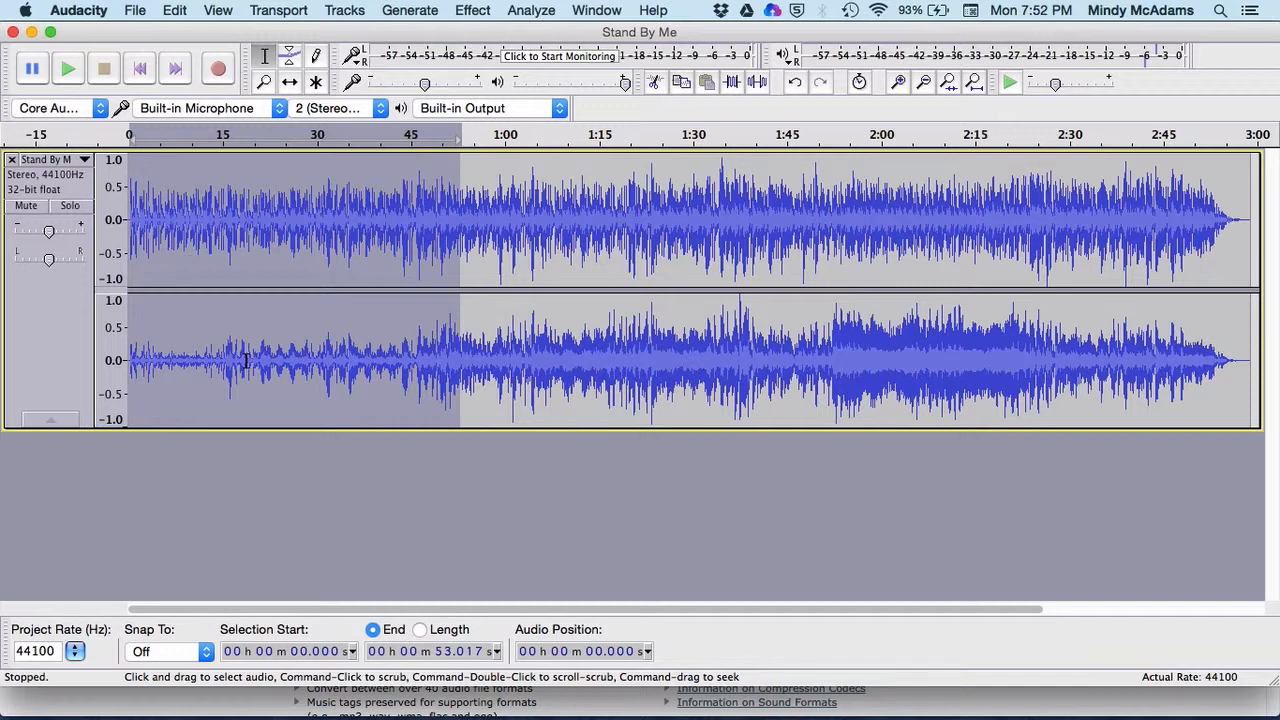
{"action": "key", "text": "Delete"}
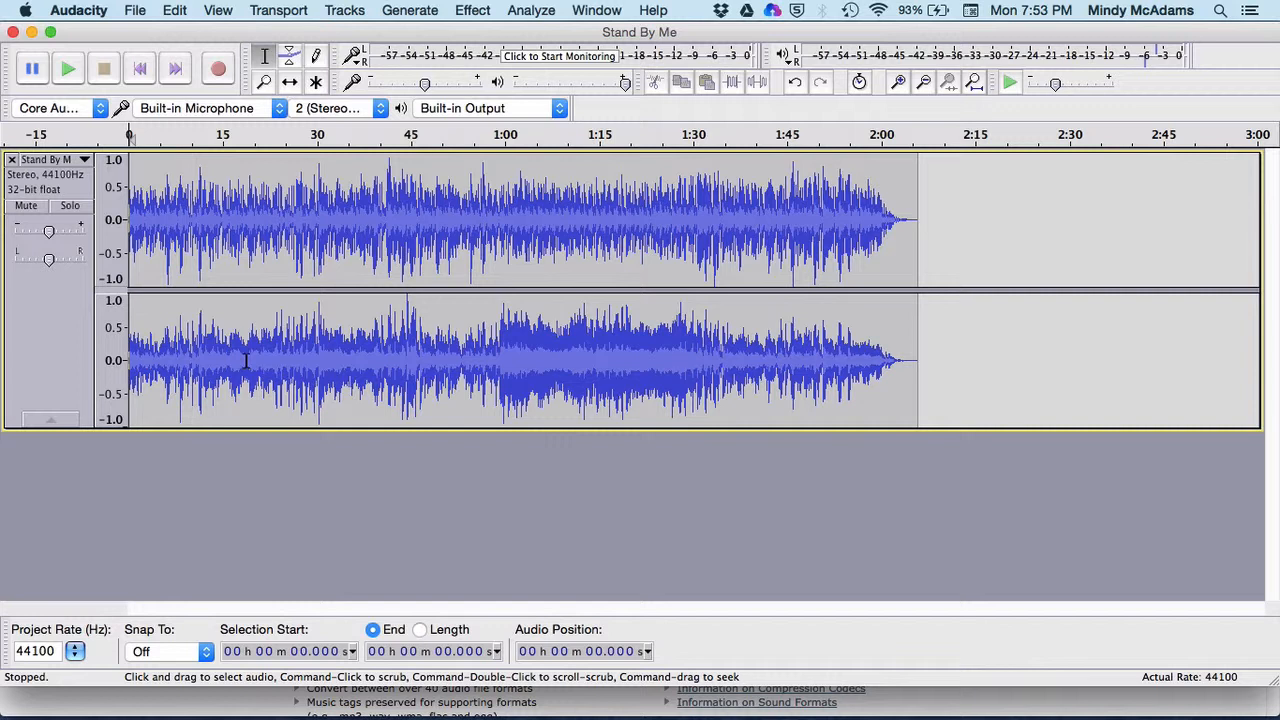
{"action": "key", "text": "space"}
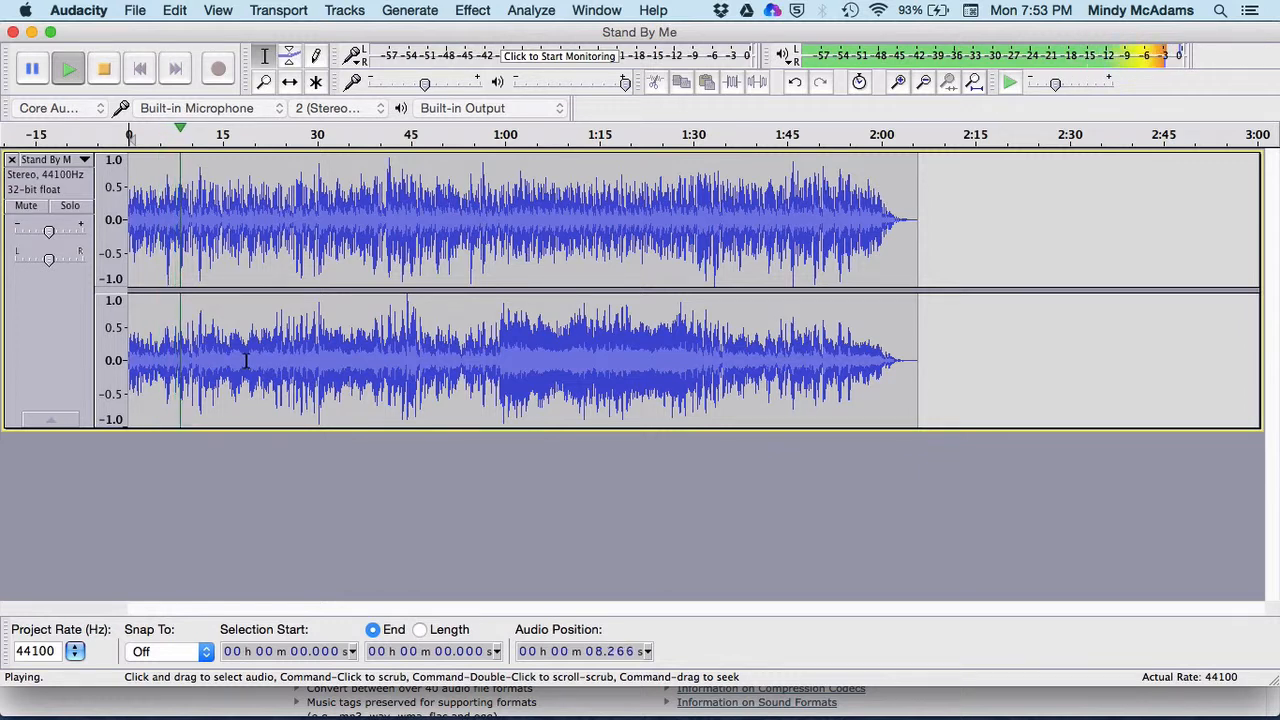
{"action": "key", "text": "space"}
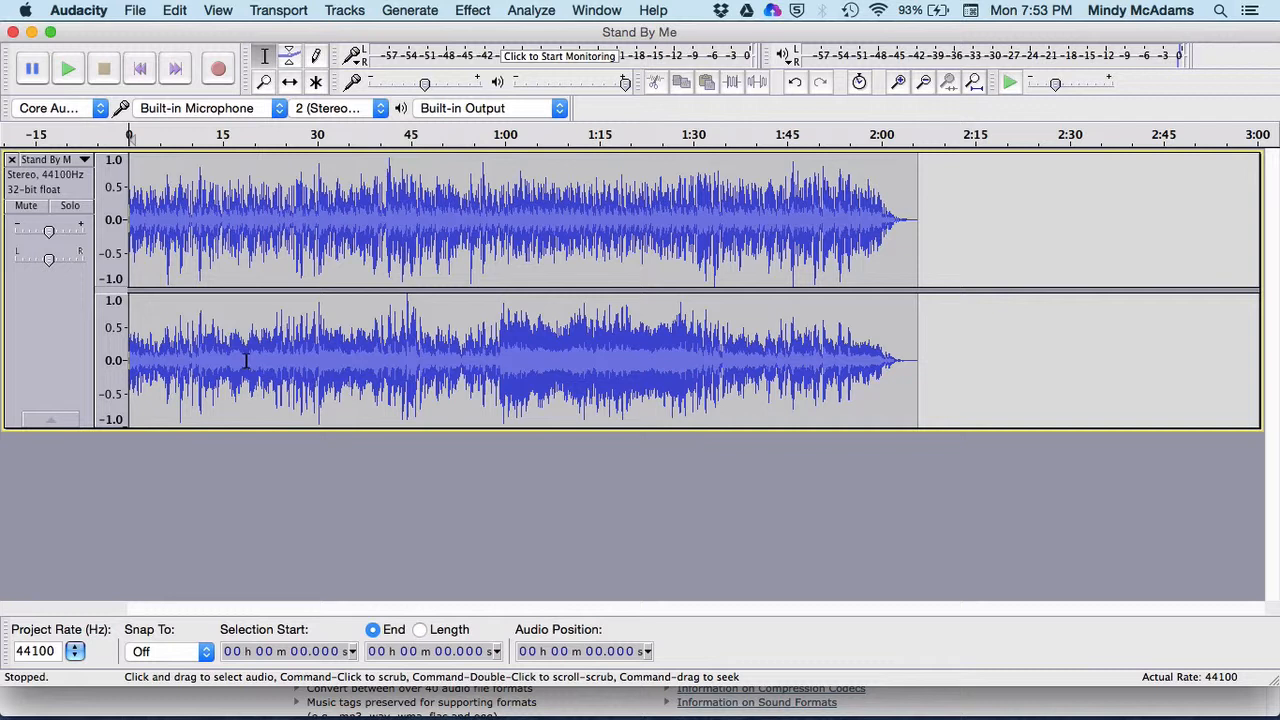
Listen to the shortened track from about 30.6 seconds and from about 49.9 seconds to look for an end point.
{"action": "left_click", "coordinate": [319, 178]}
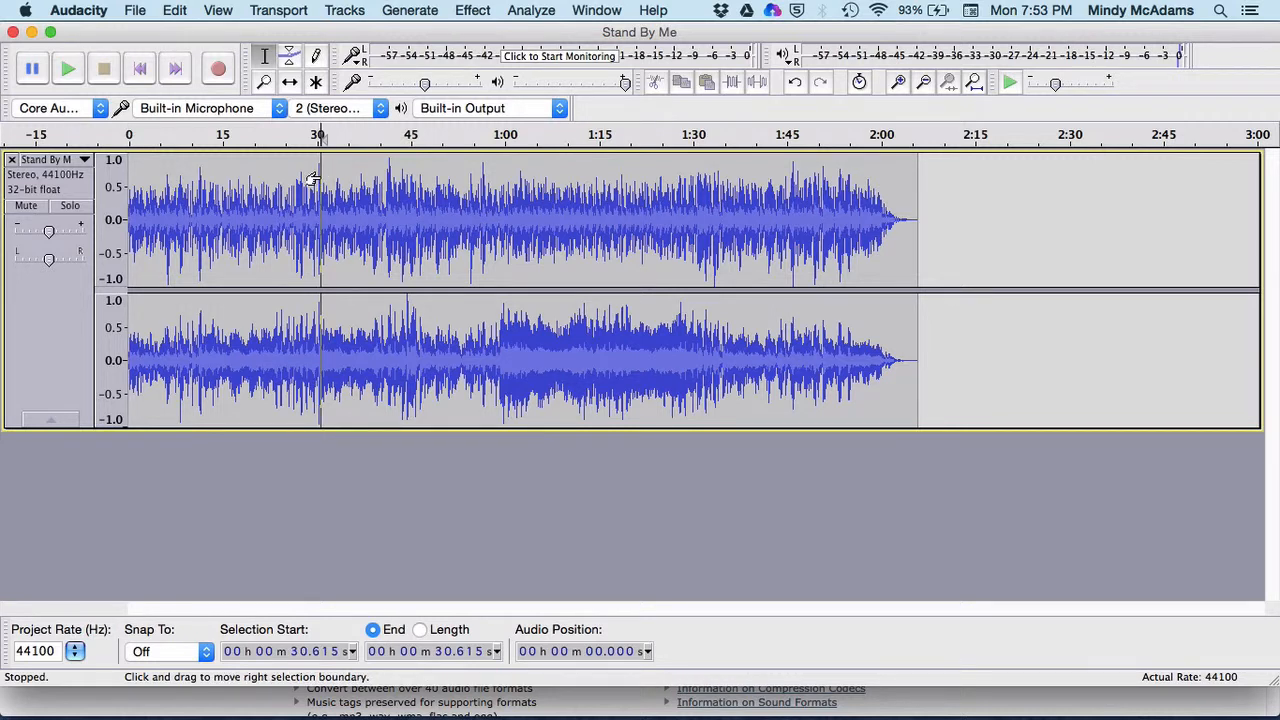
{"action": "key", "text": "space"}
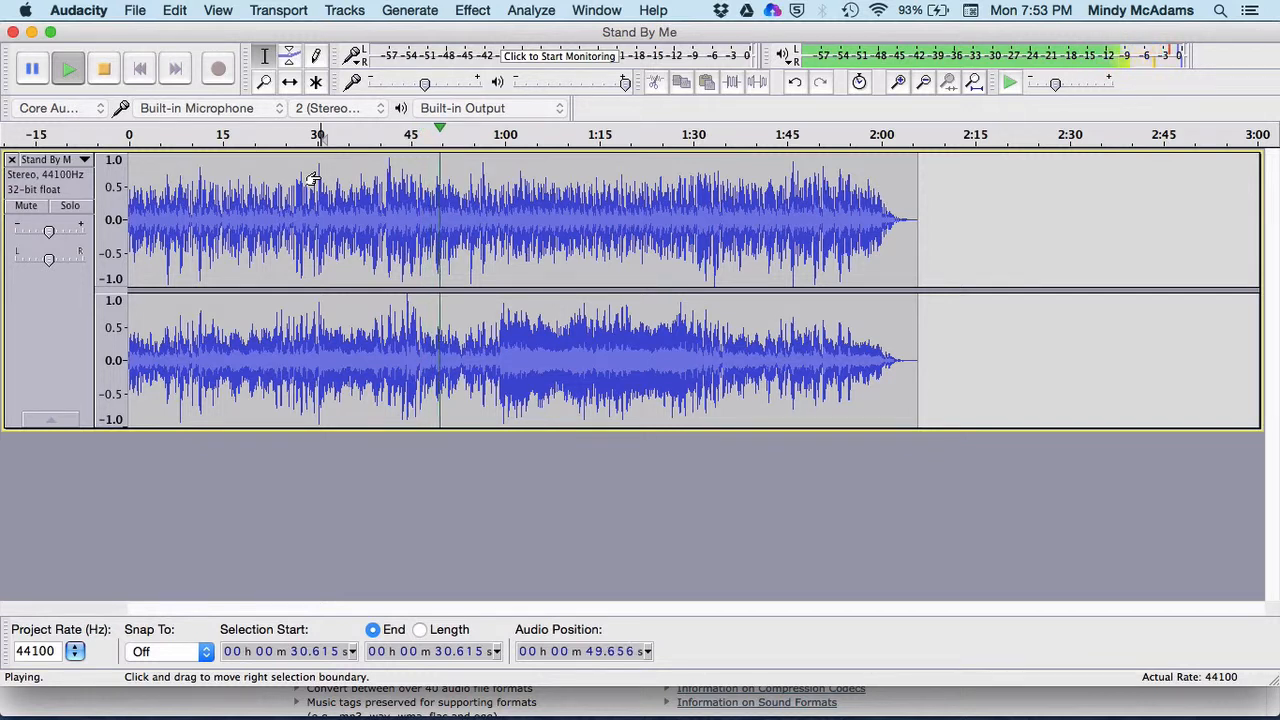
{"action": "key", "text": "space"}
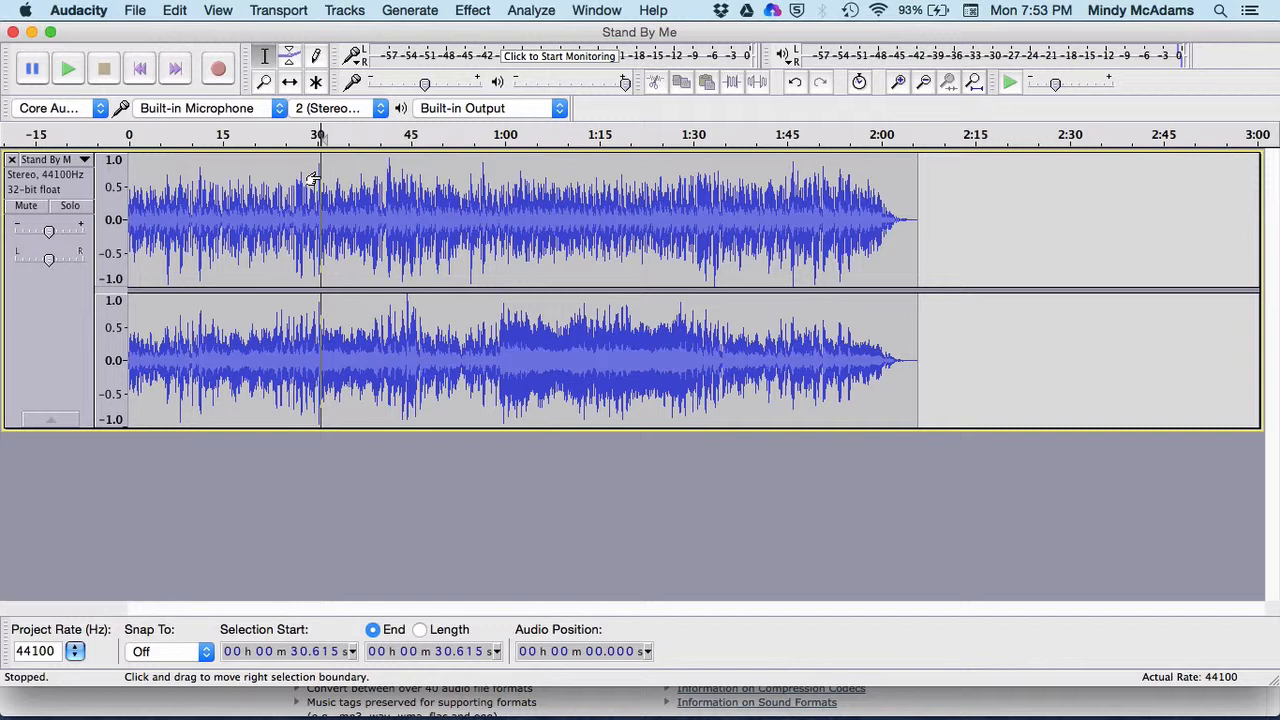
{"action": "left_click", "coordinate": [441, 178]}
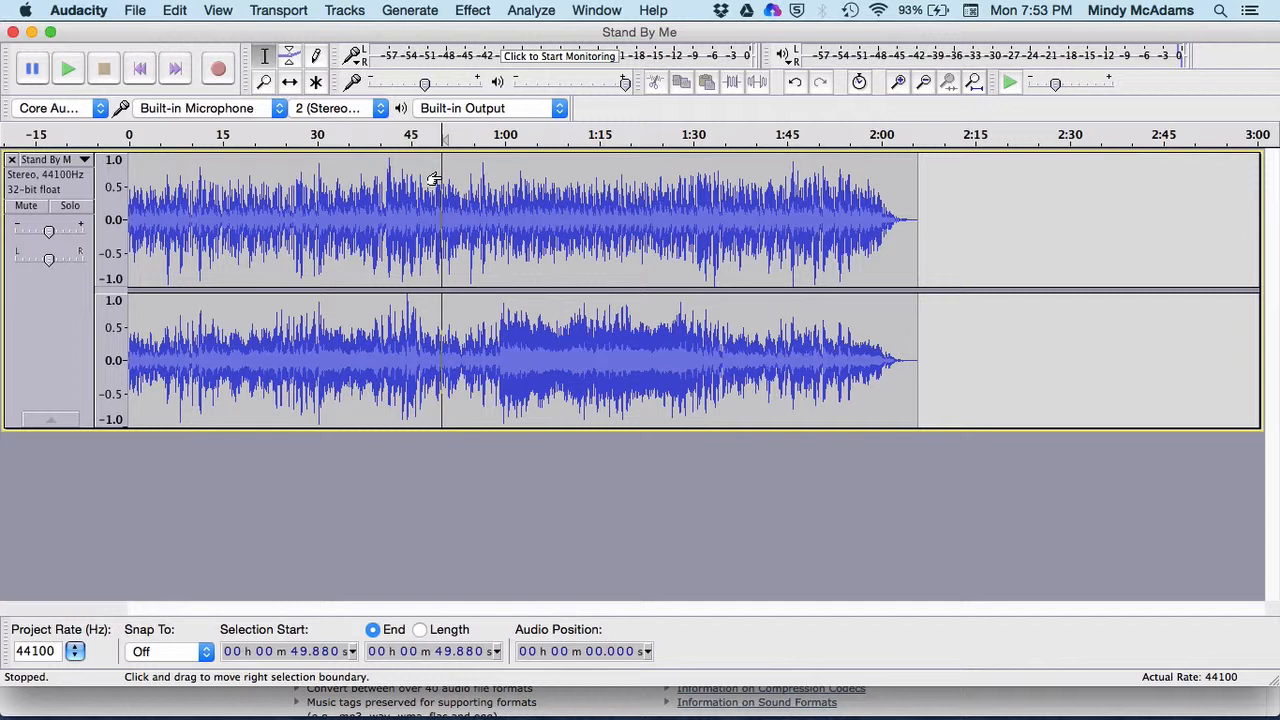
{"action": "key", "text": "space"}
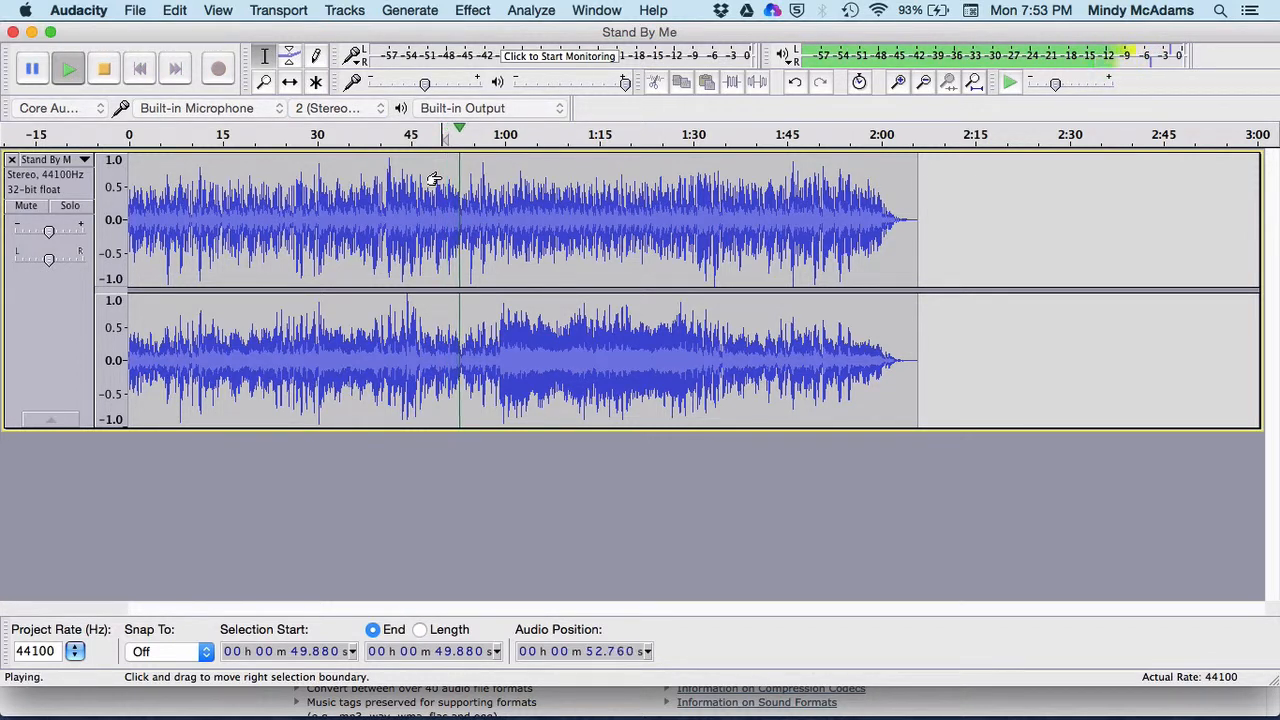
{"action": "key", "text": "space"}
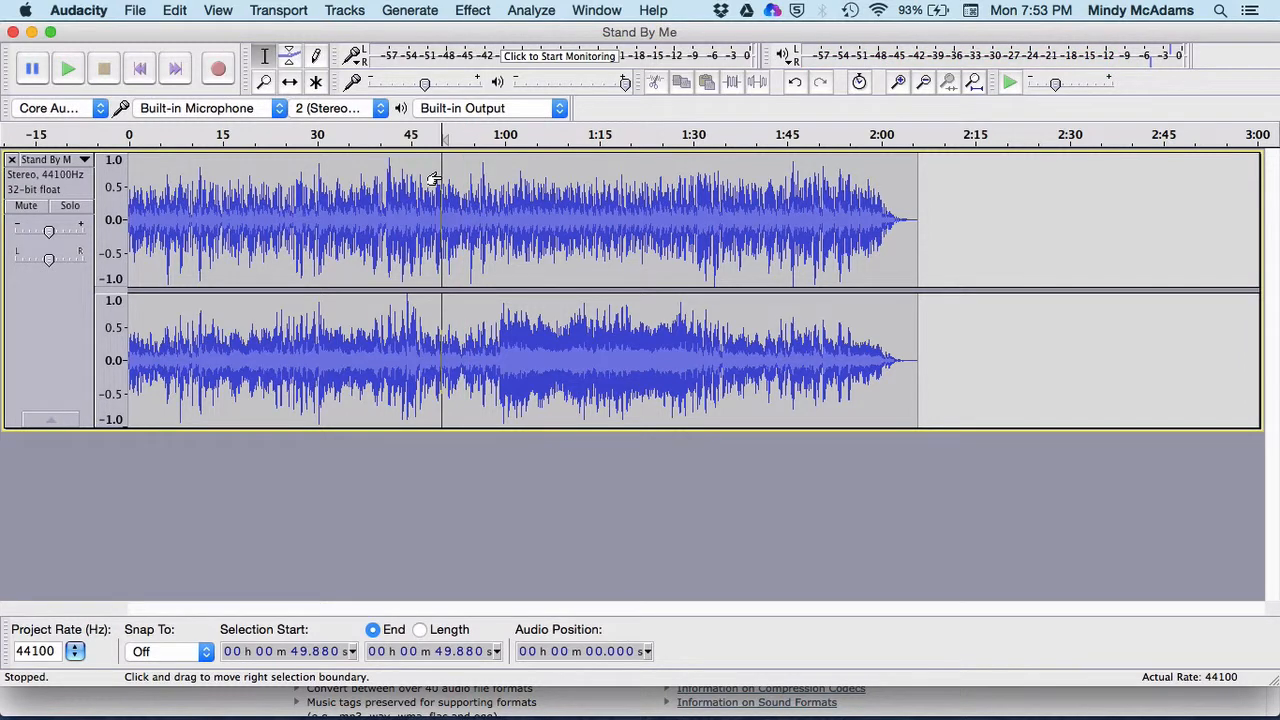
Delete everything from about 58.4 seconds to the end of the track.
{"action": "left_click", "coordinate": [494, 174]}
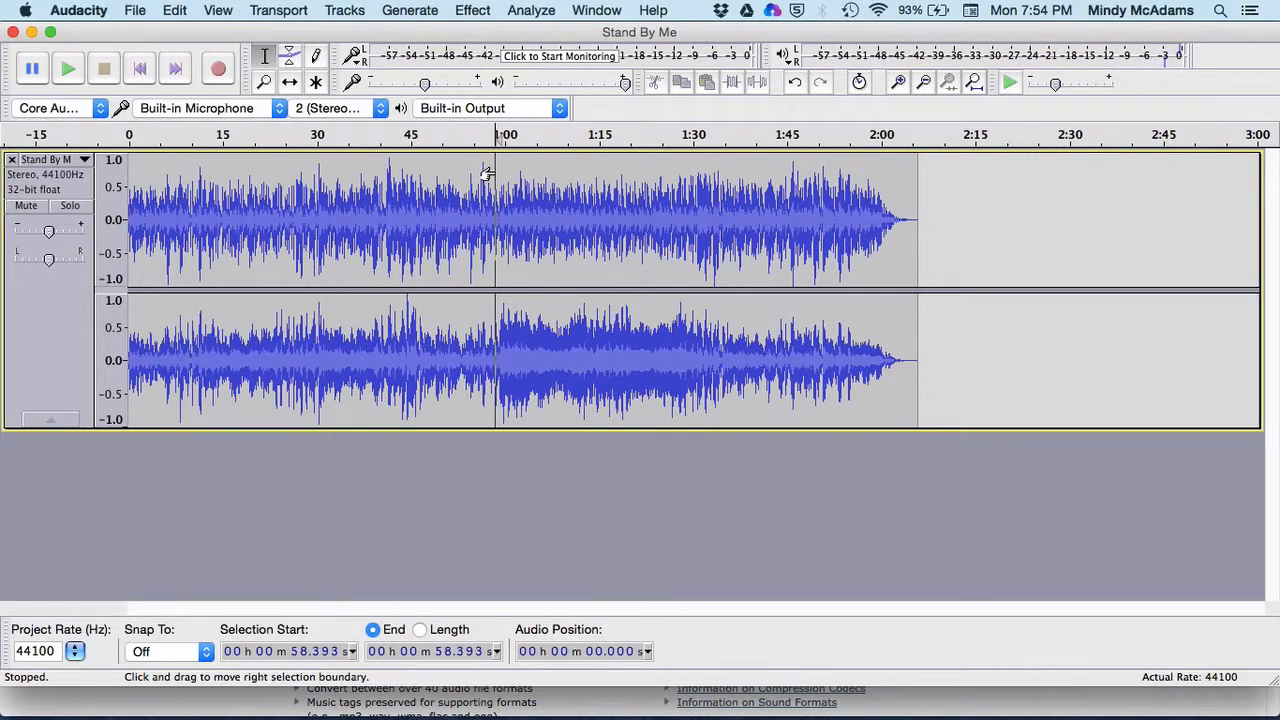
{"action": "left_click_drag", "start_coordinate": [487, 174], "coordinate": [908, 226]}
{"action": "key", "text": "Delete"}
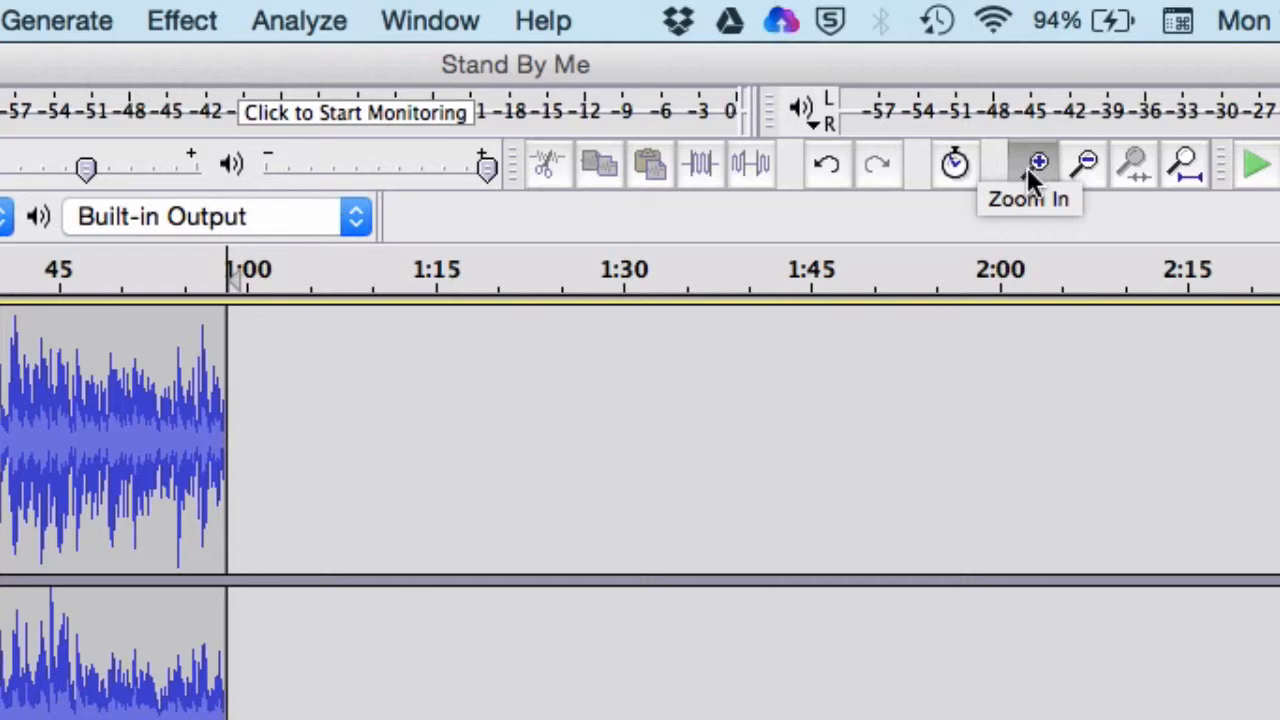
Magnify the waveform and listen to the remaining clip from about 30.2 seconds.
{"action": "left_click", "coordinate": [1027, 167]}
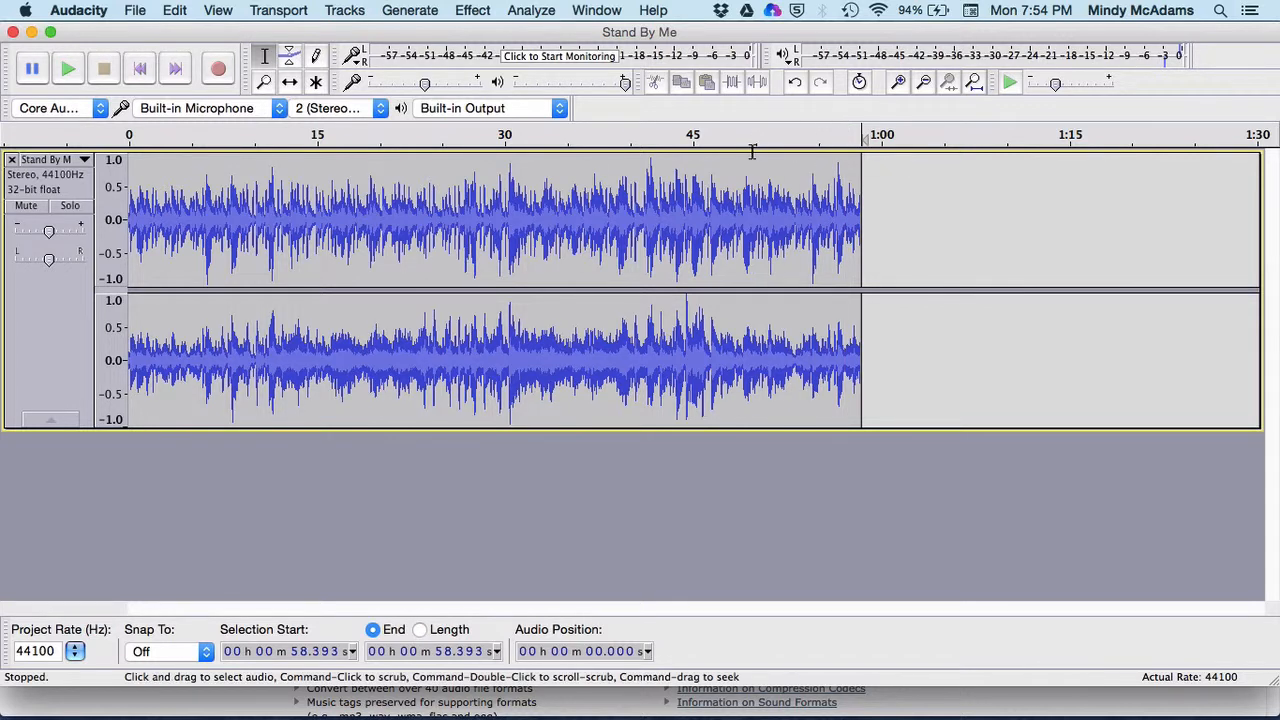
{"action": "left_click", "coordinate": [899, 84]}
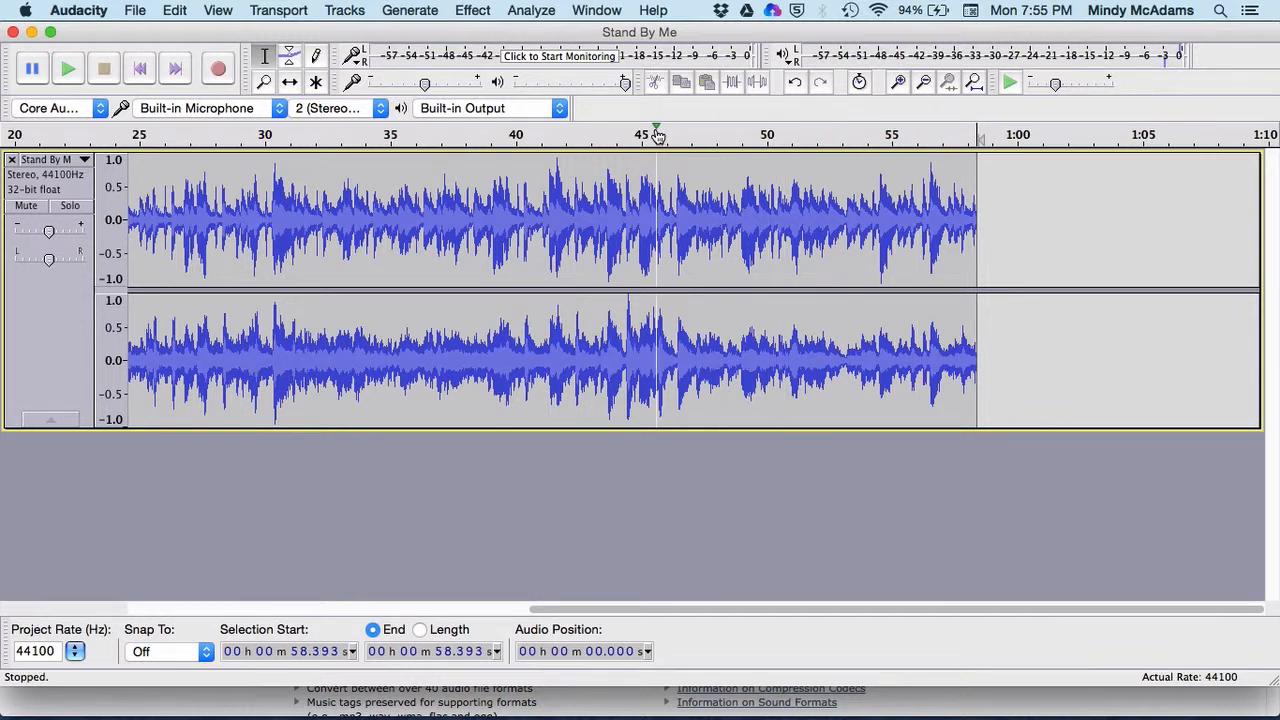
{"action": "left_click", "coordinate": [270, 162]}
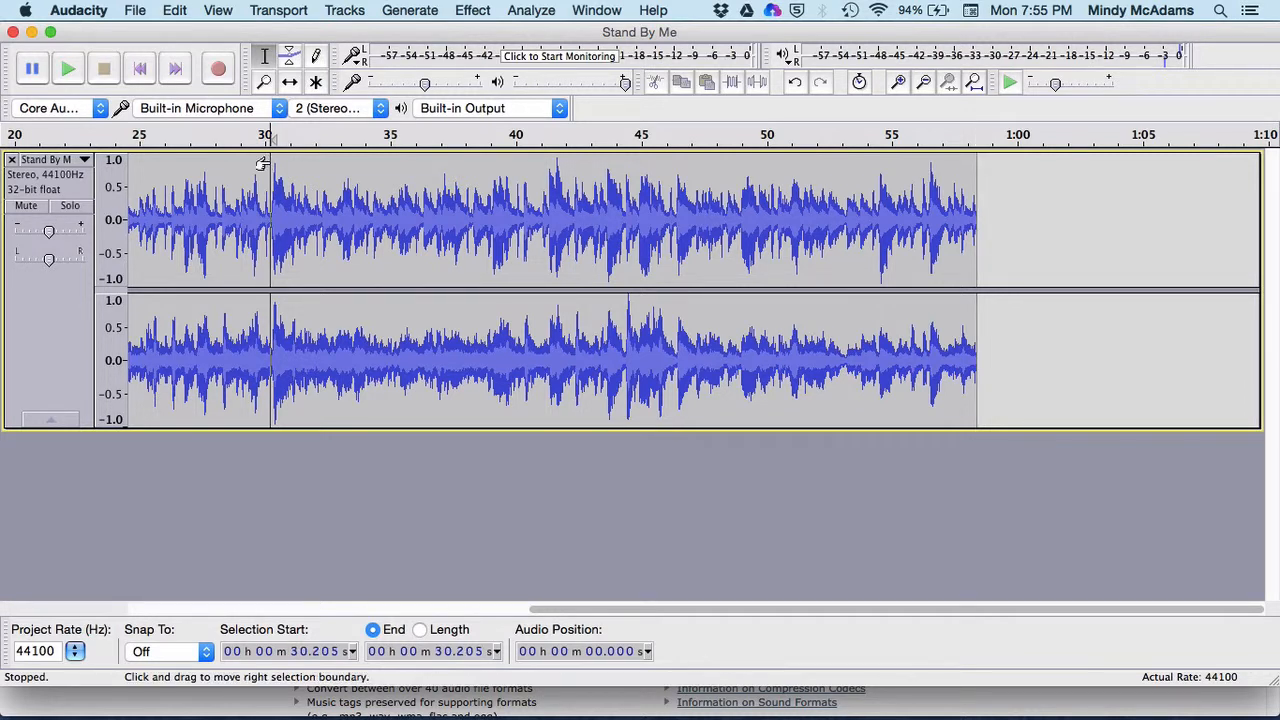
{"action": "key", "text": "space"}
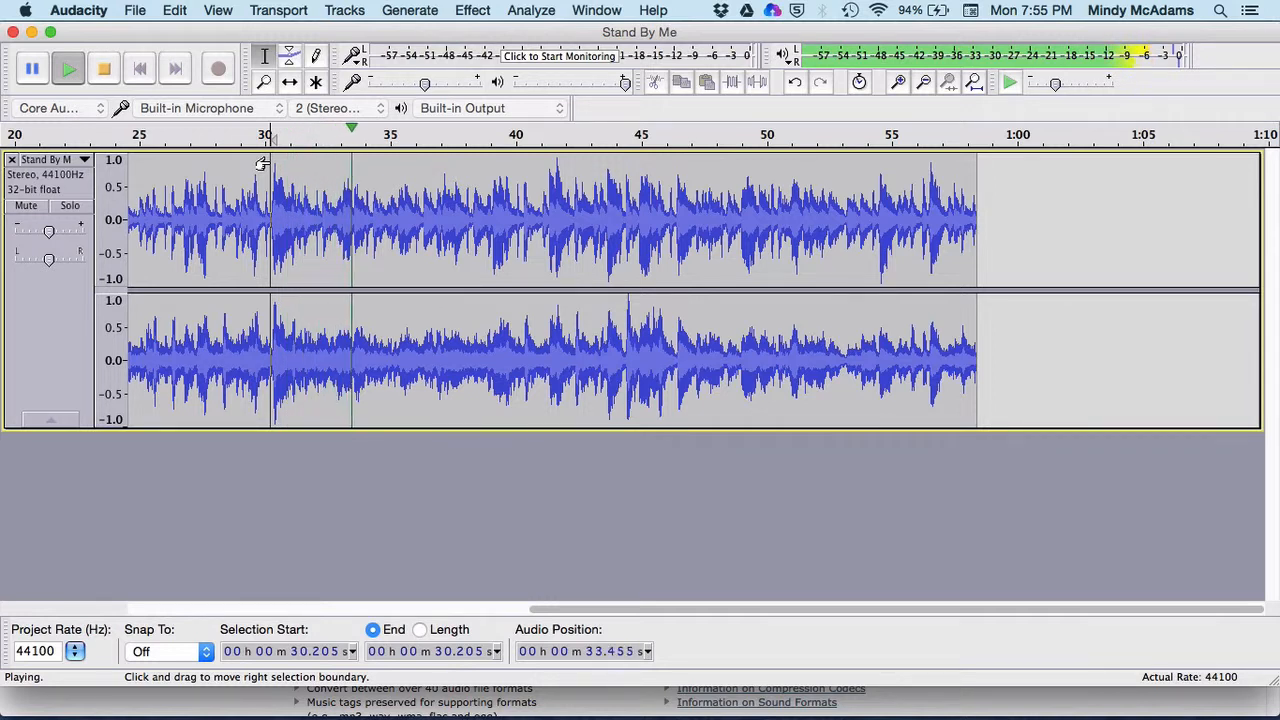
{"action": "key", "text": "space"}
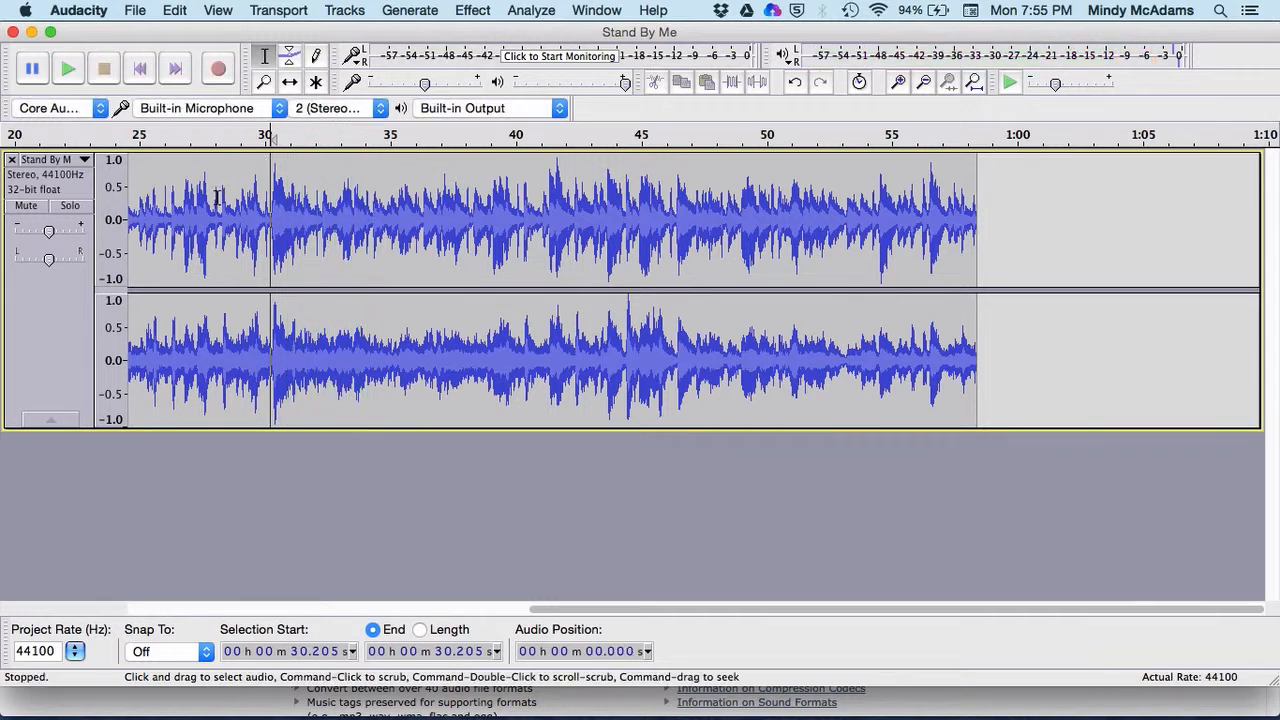
Listen to the clip from about 25.9 seconds to check an earlier starting point.
{"action": "left_click_drag", "start_coordinate": [659, 610], "coordinate": [563, 609]}
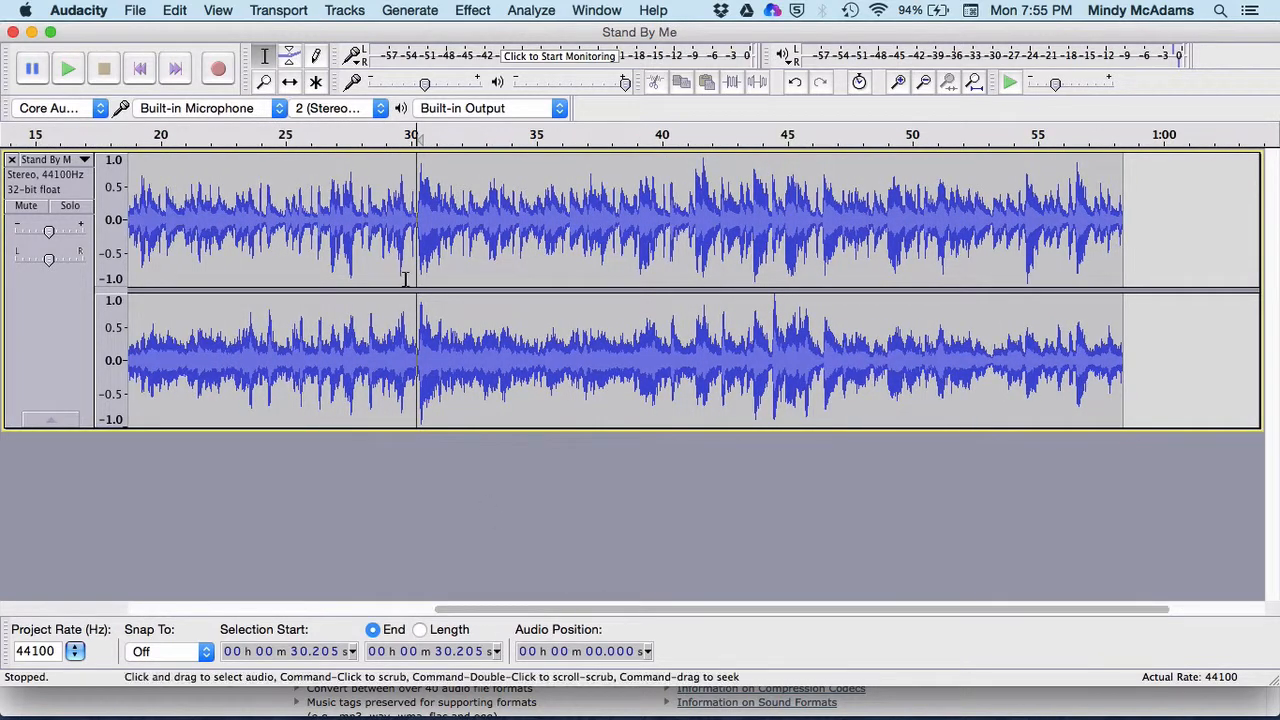
{"action": "left_click", "coordinate": [308, 158]}
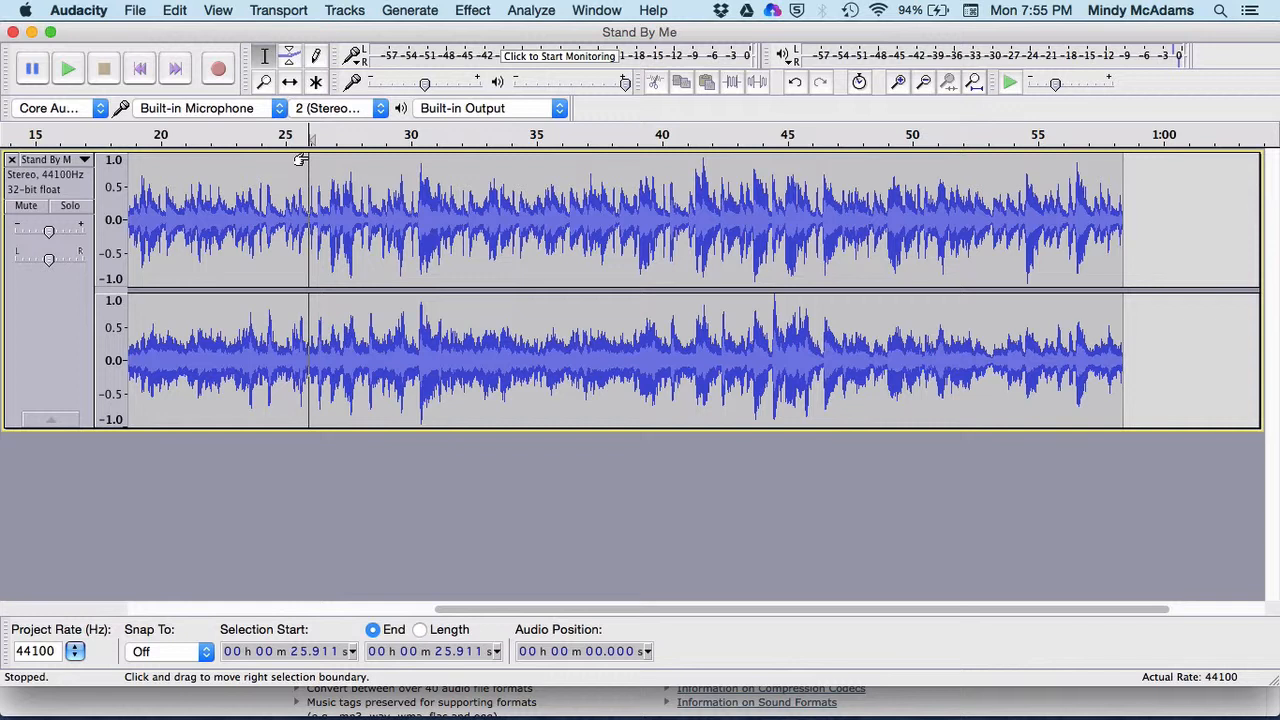
{"action": "key", "text": "space"}
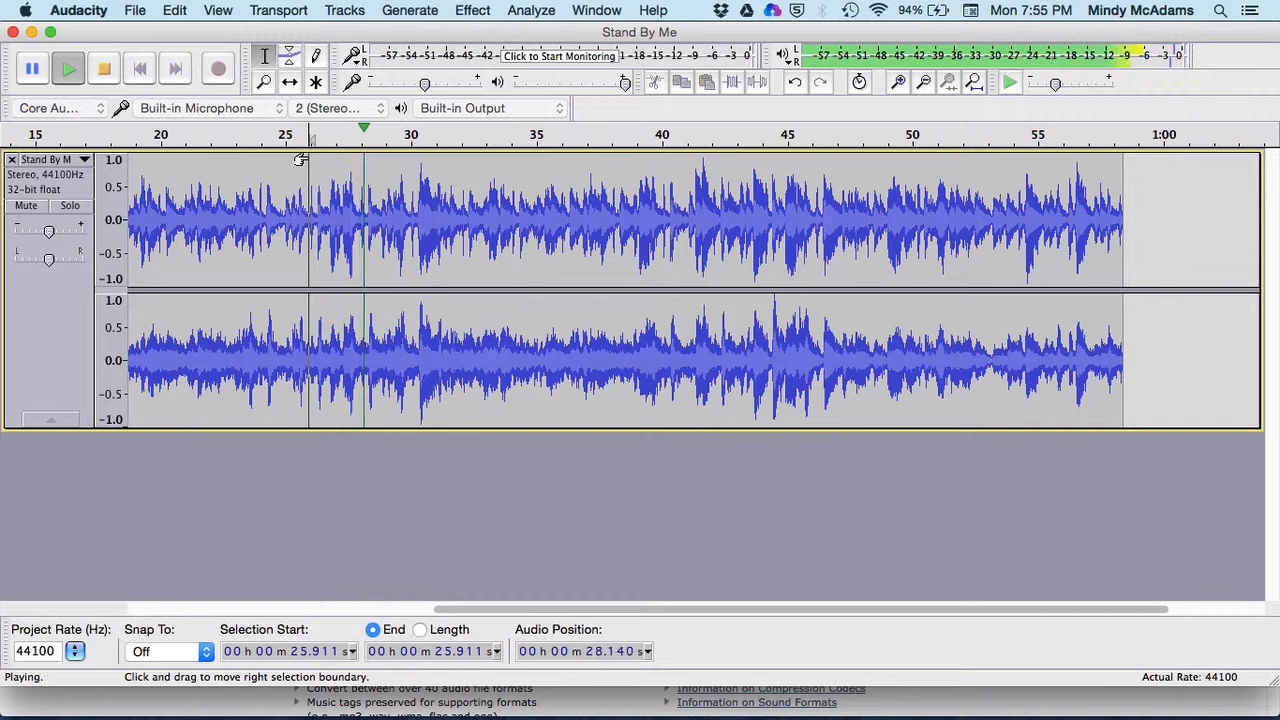
{"action": "key", "text": "space"}
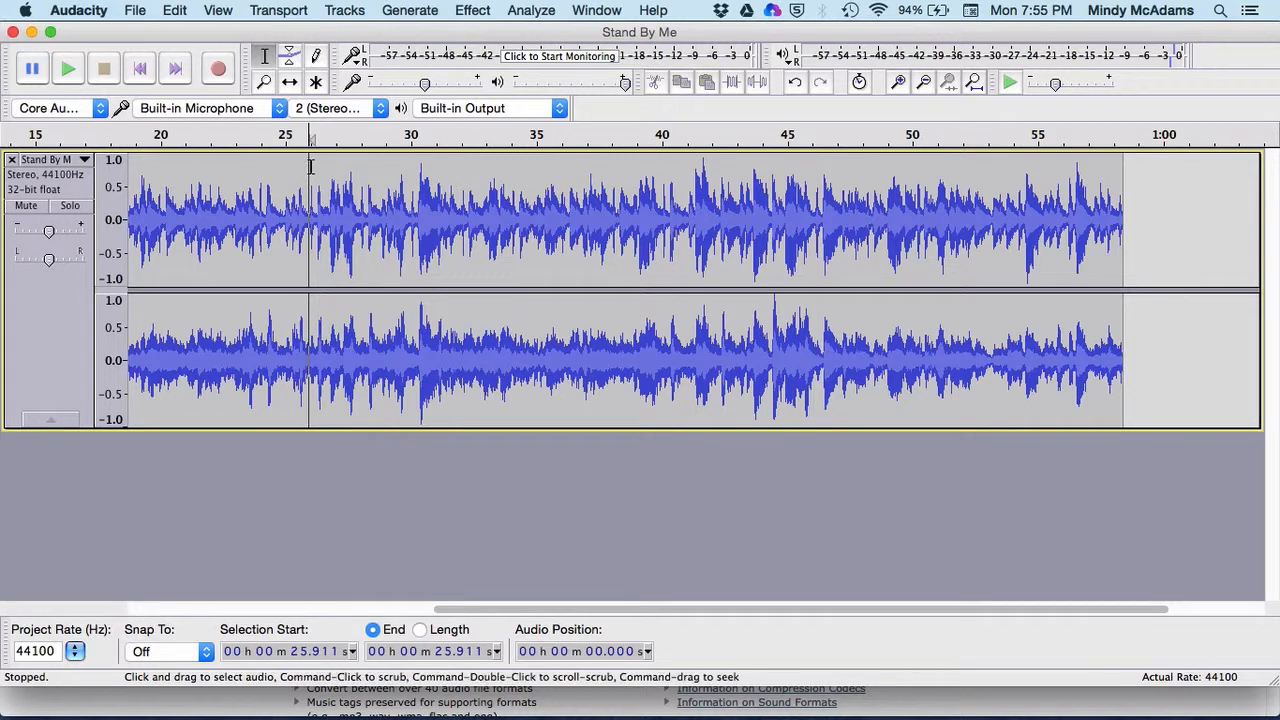
Delete the first 26.1 seconds or so of the clip and play back the new beginning.
{"action": "left_click_drag", "start_coordinate": [311, 166], "coordinate": [4, 140]}
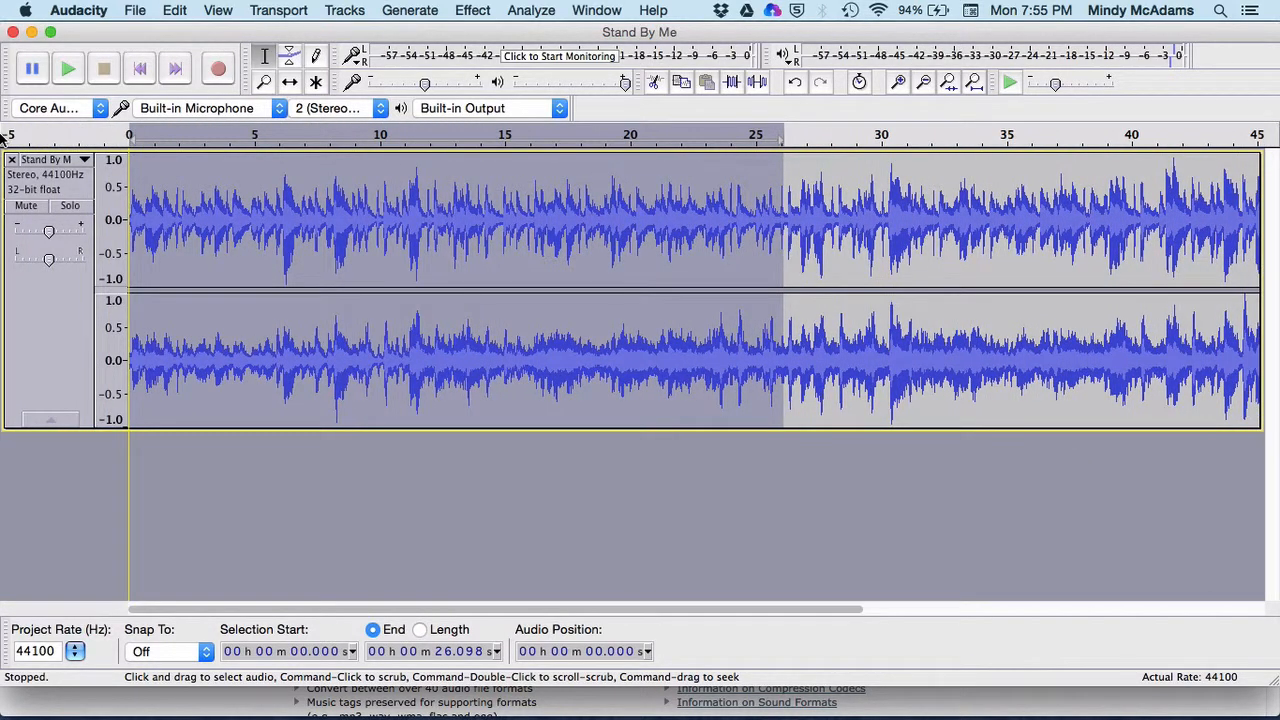
{"action": "key", "text": "BackSpace"}
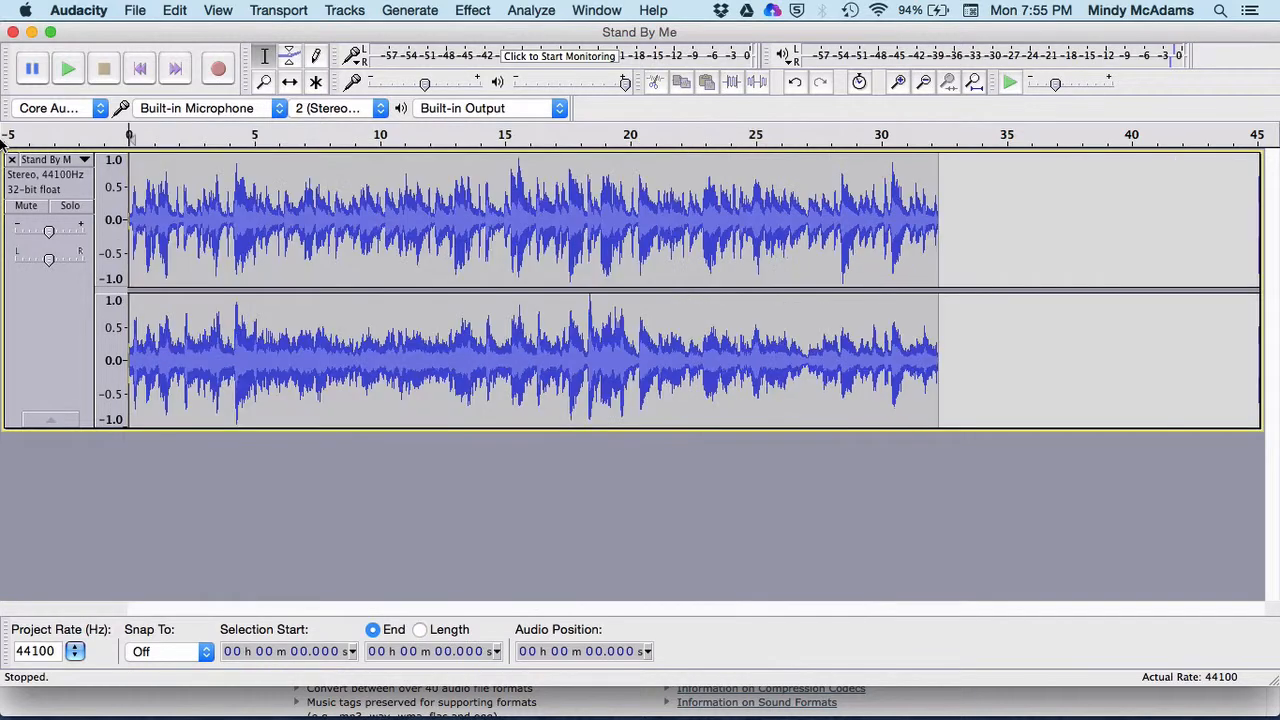
{"action": "key", "text": "space"}
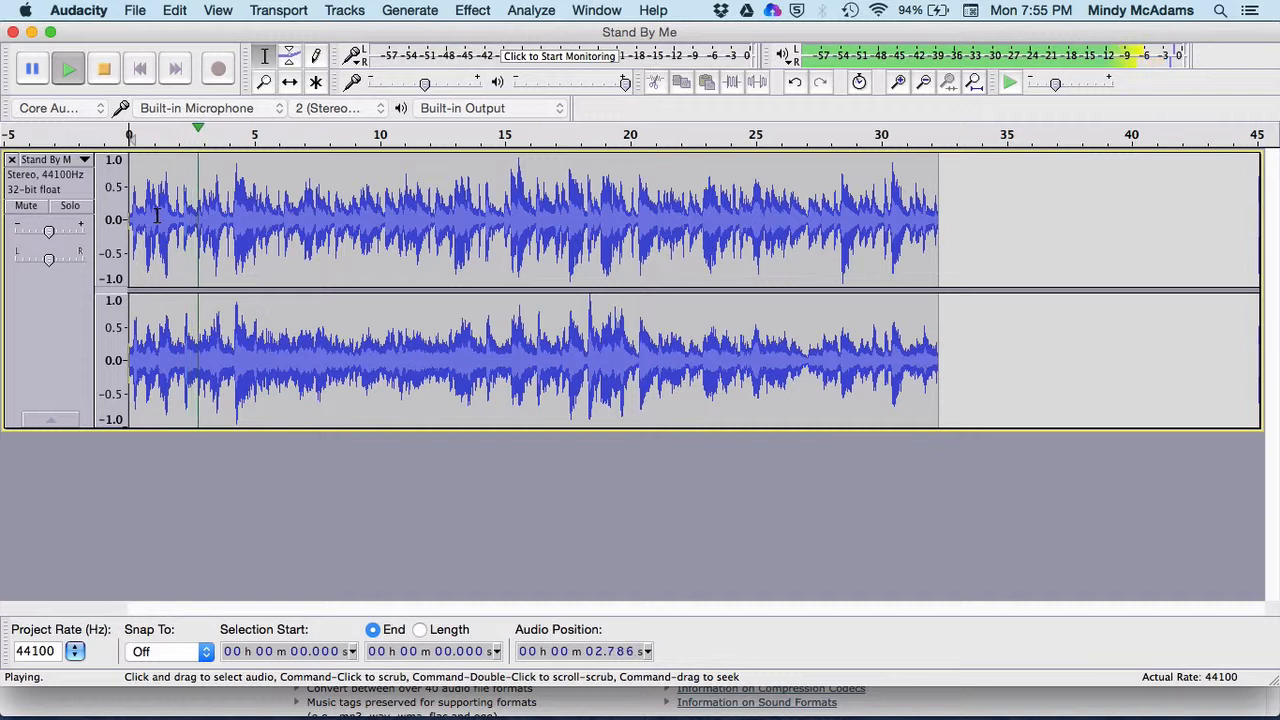
{"action": "key", "text": "space"}
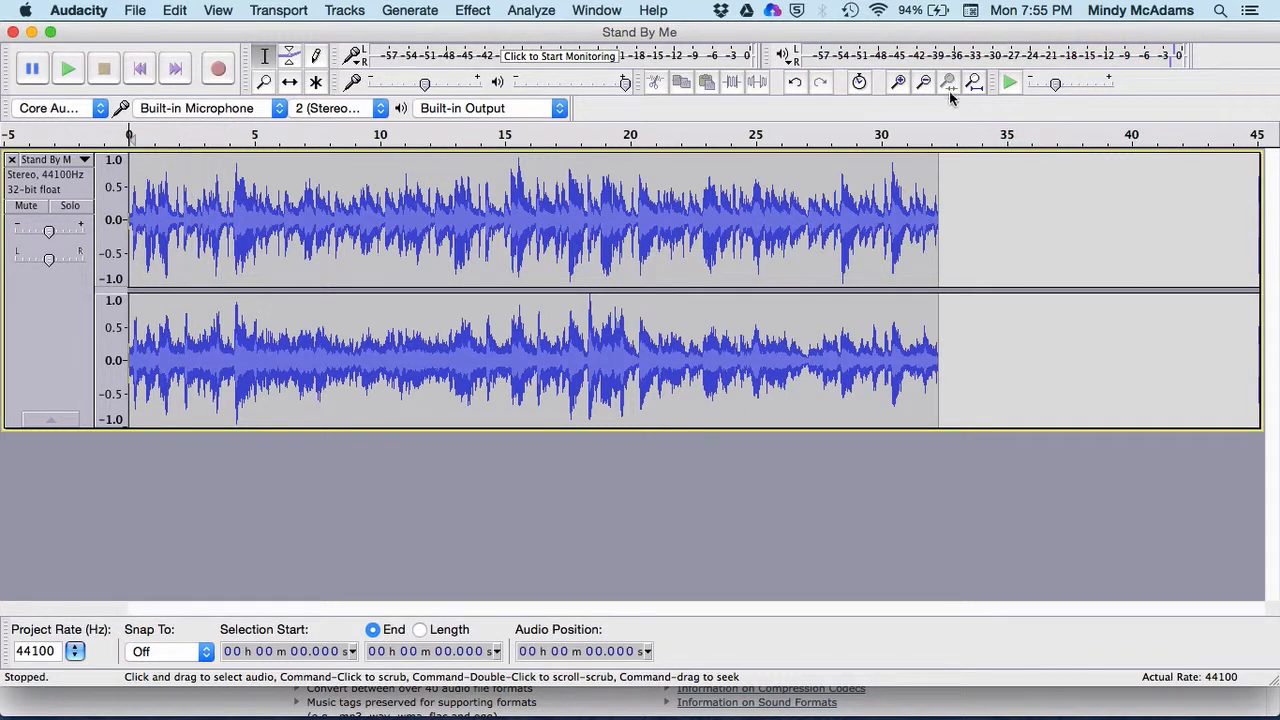
Delete everything from about 28.3 seconds to the end of the clip and play it back from the beginning.
{"action": "left_click", "coordinate": [835, 163]}
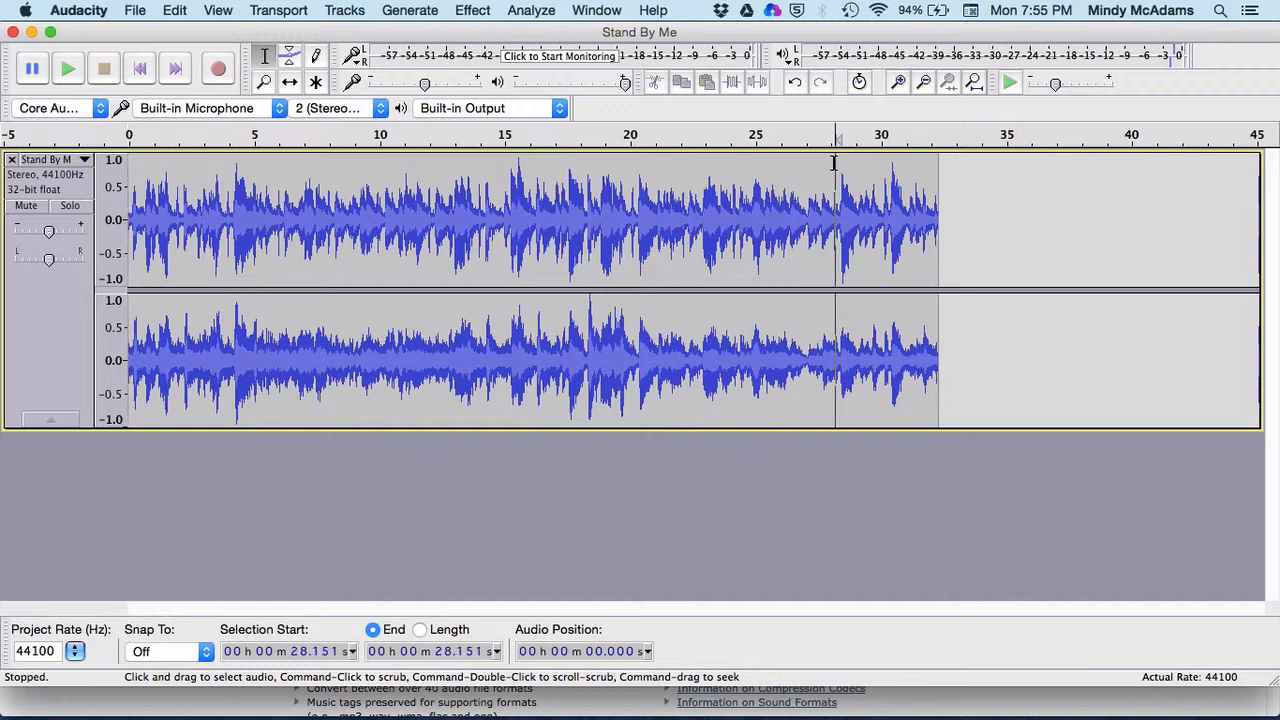
{"action": "key", "text": "space"}
{"action": "left_click_drag", "start_coordinate": [837, 158], "coordinate": [986, 158]}
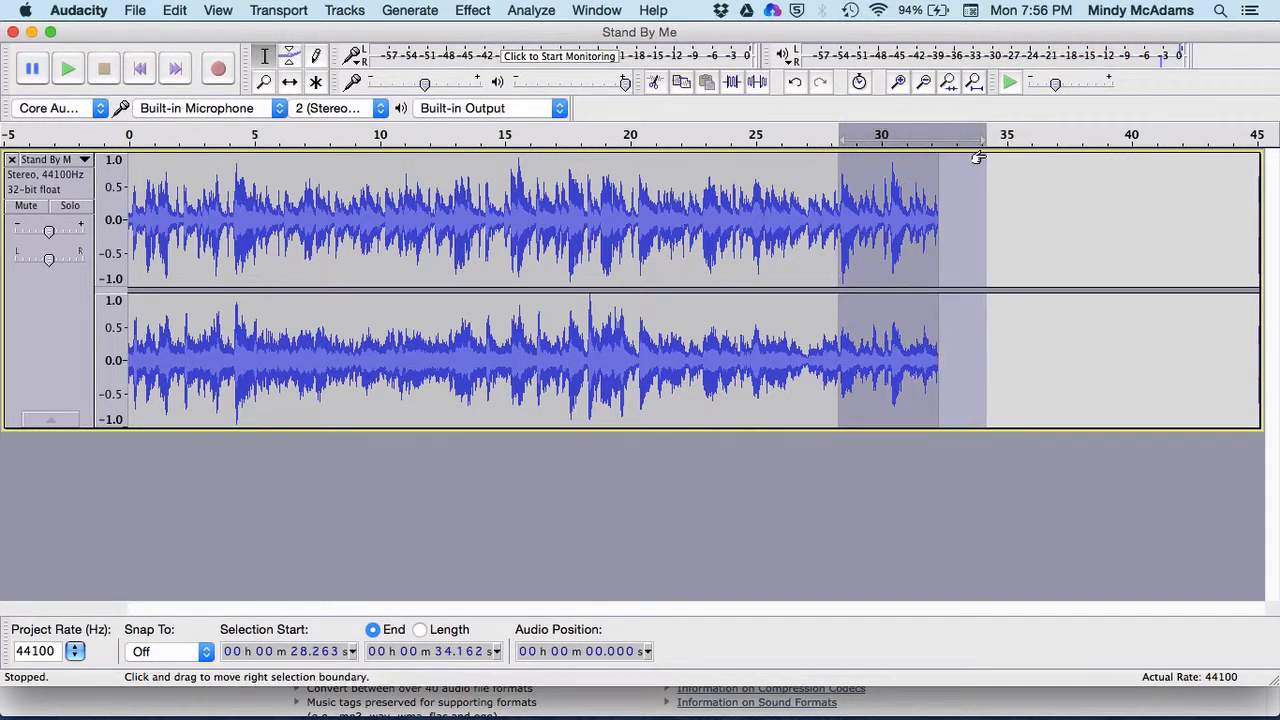
{"action": "key", "text": "Delete"}
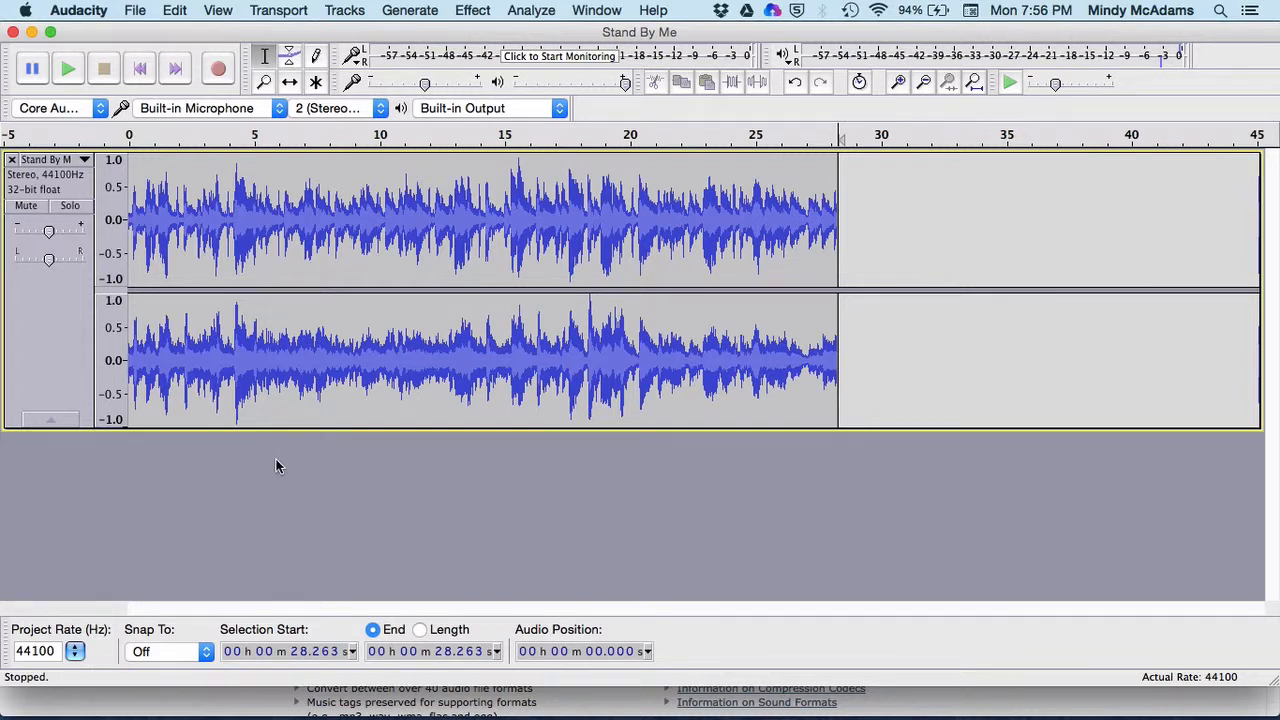
{"action": "left_click", "coordinate": [129, 140]}
Delete the clip's tail from about 27.7 seconds onward and listen to the new ending from about 26.9 seconds.
{"action": "left_click", "coordinate": [824, 160]}
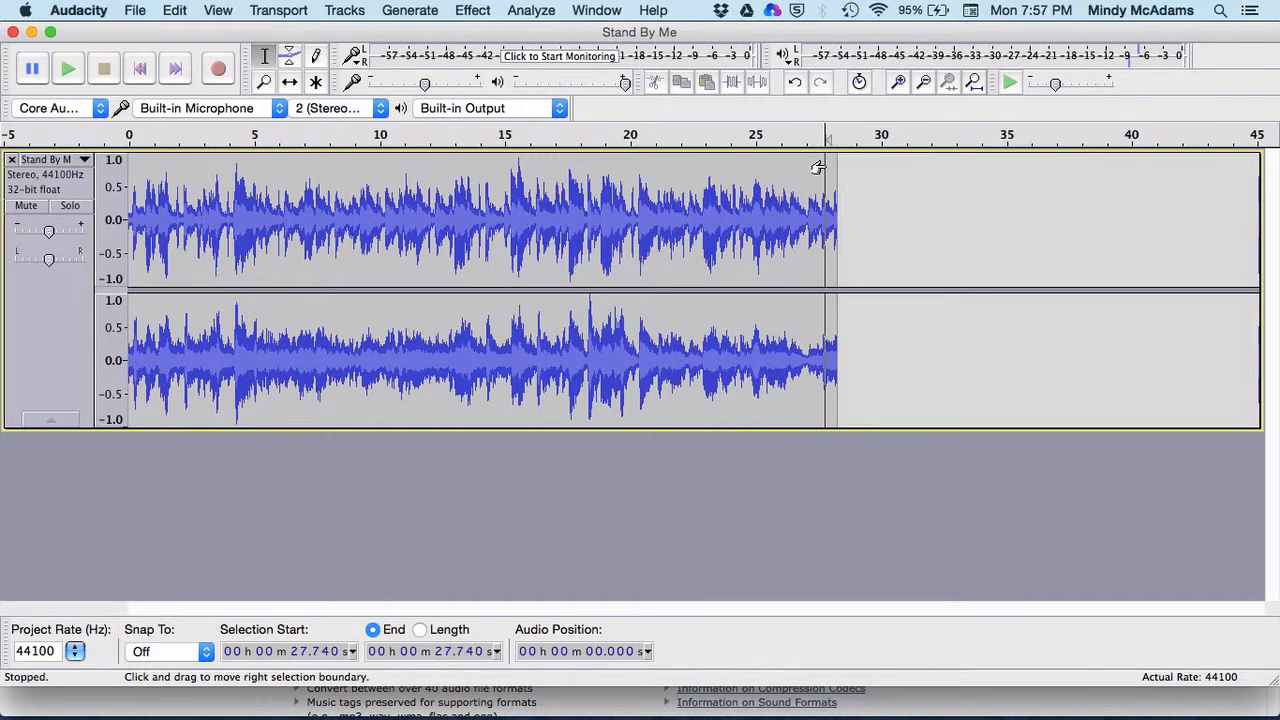
{"action": "left_click_drag", "start_coordinate": [824, 160], "coordinate": [866, 161]}
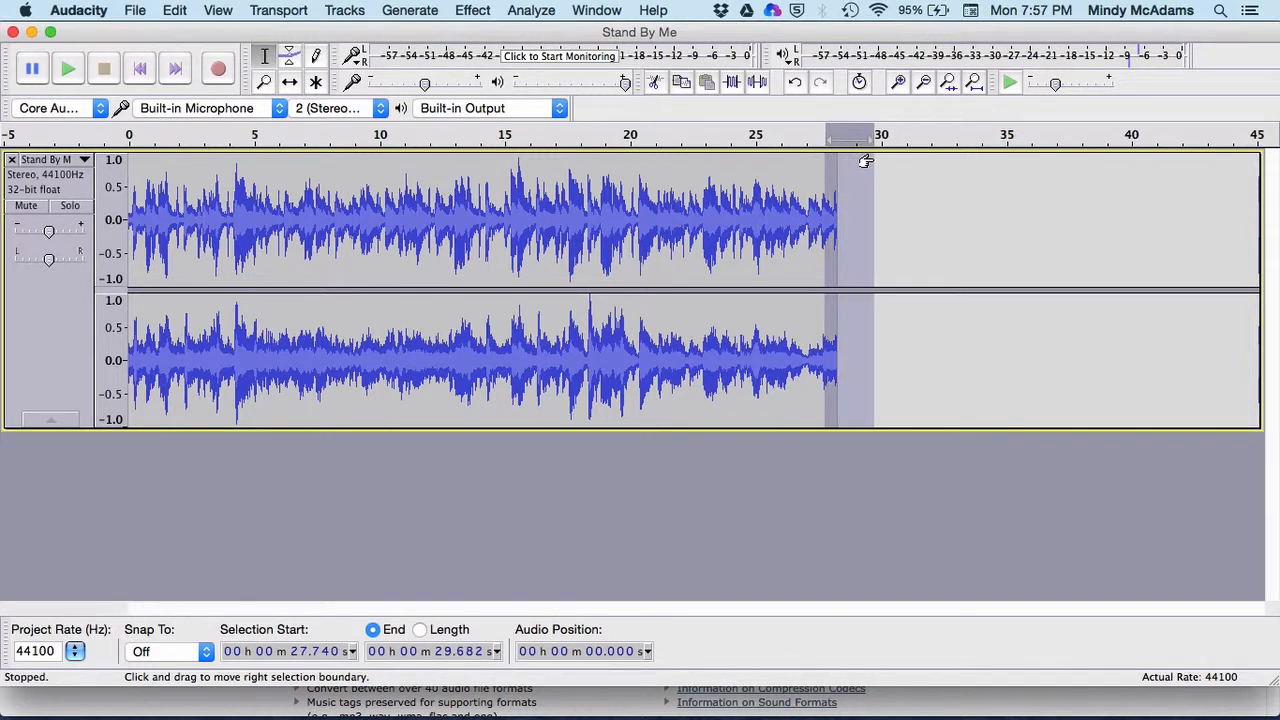
{"action": "left_click", "coordinate": [805, 162]}
{"action": "key", "text": "space"}
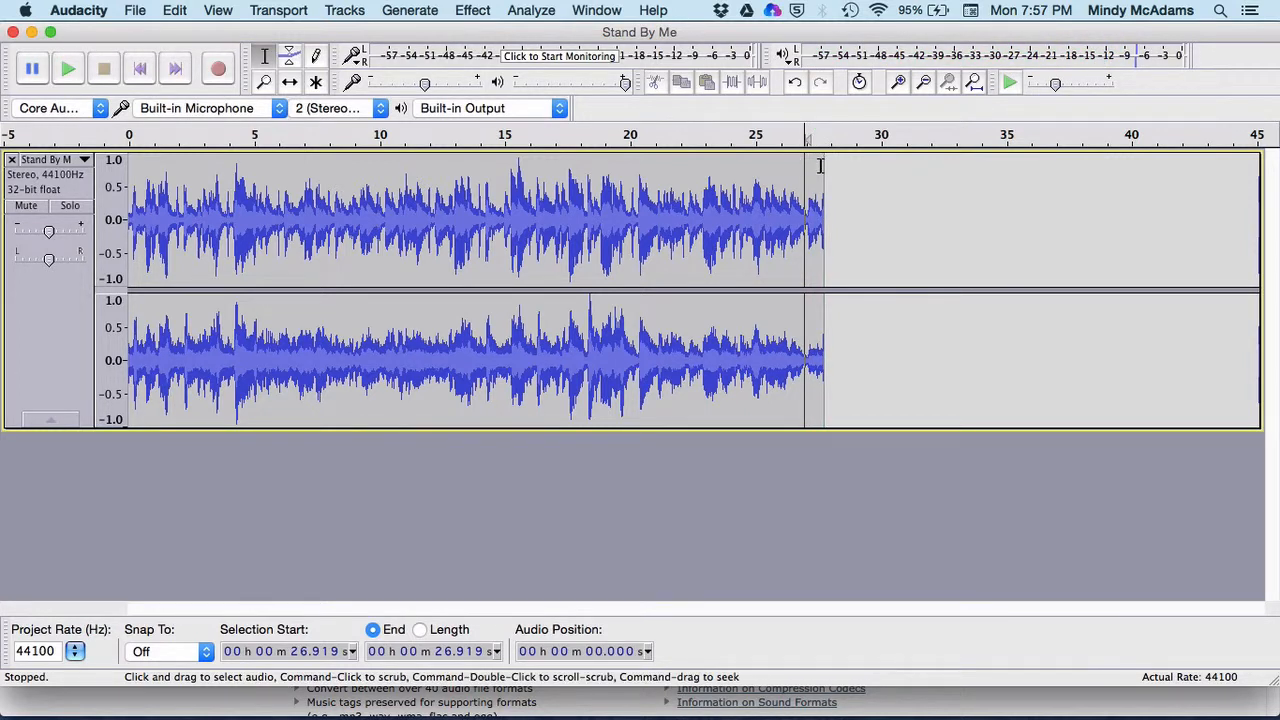
Trim the clip's end again from about 27.5 seconds and listen to the ending from about 26.8 seconds.
{"action": "left_click", "coordinate": [826, 163]}
{"action": "left_click_drag", "start_coordinate": [820, 163], "coordinate": [849, 163]}
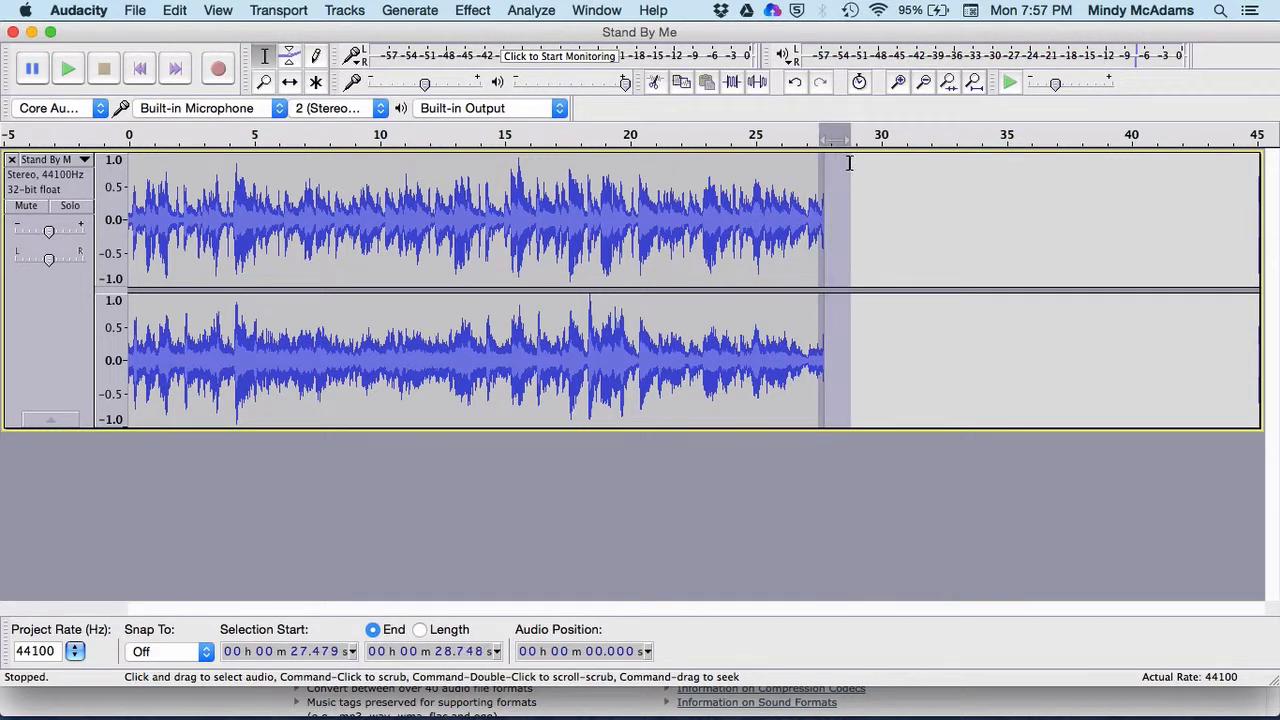
{"action": "key", "text": "Delete"}
{"action": "left_click", "coordinate": [800, 170]}
{"action": "key", "text": "space"}
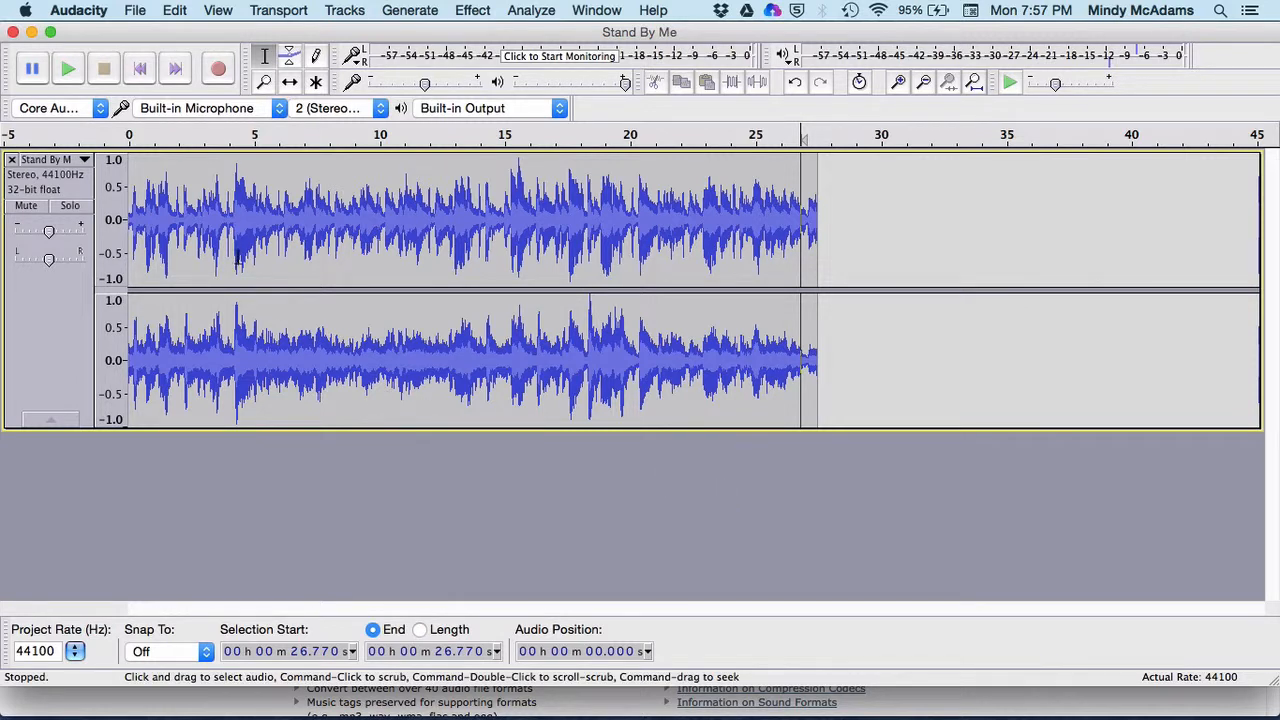
Apply a Fade In to the first 1.1 seconds or so of the clip.
{"action": "left_click", "coordinate": [155, 161]}
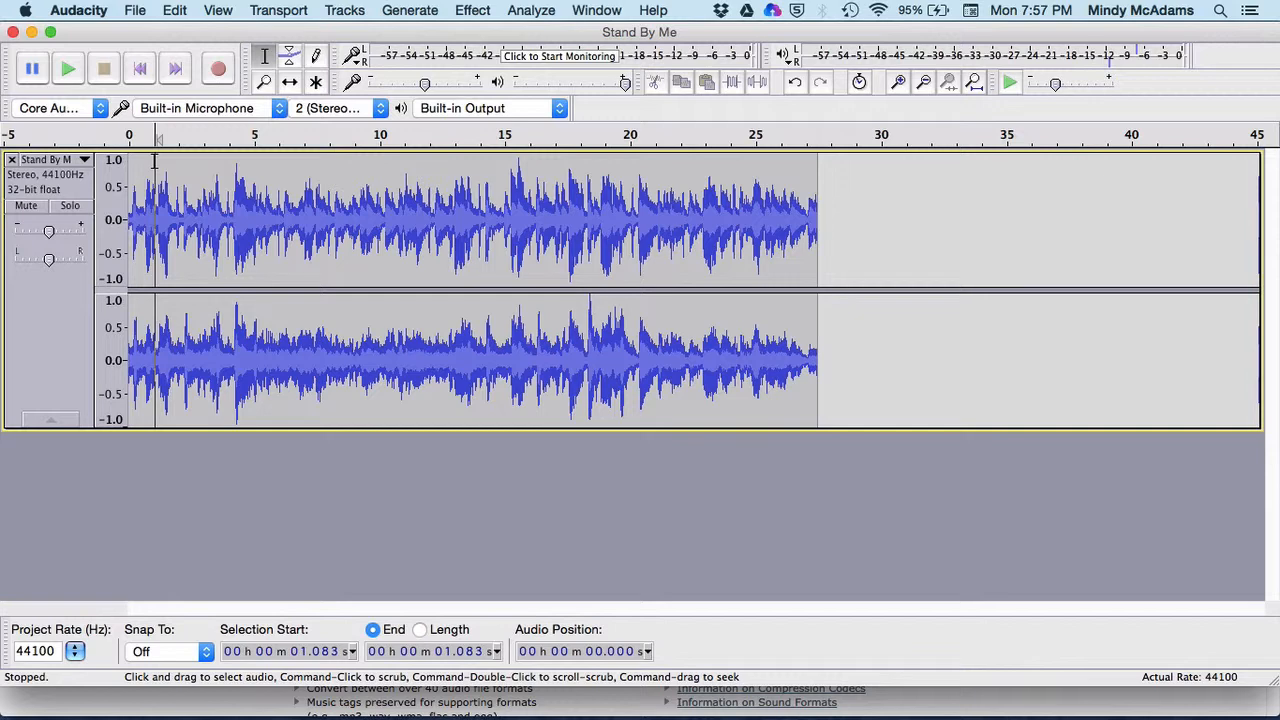
{"action": "left_click_drag", "start_coordinate": [155, 161], "coordinate": [126, 160]}
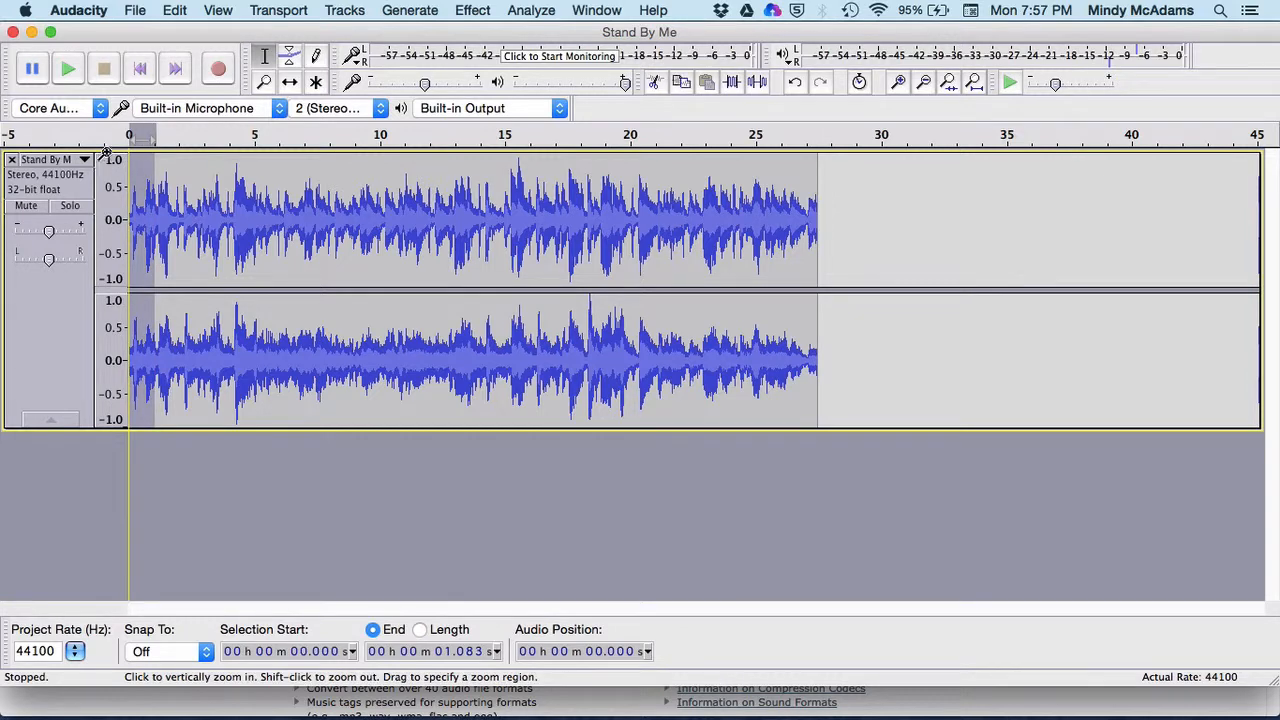
{"action": "left_click", "coordinate": [474, 11]}
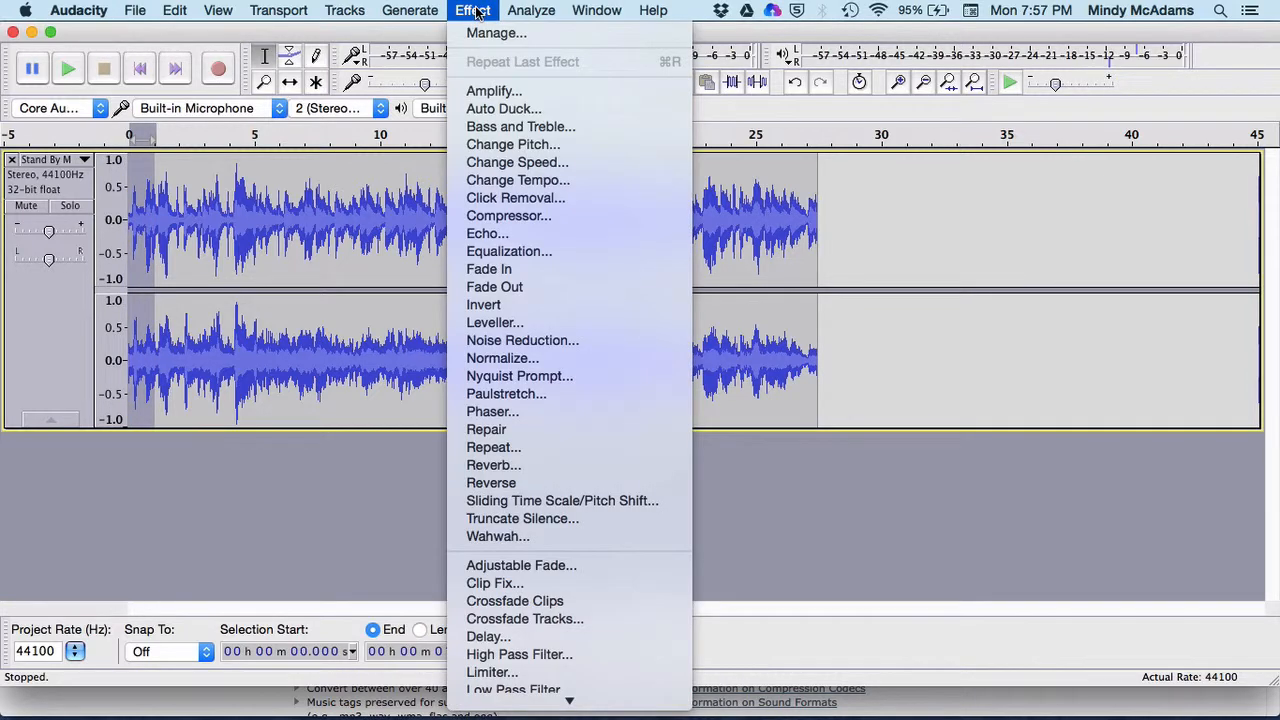
{"action": "left_click", "coordinate": [500, 272]}
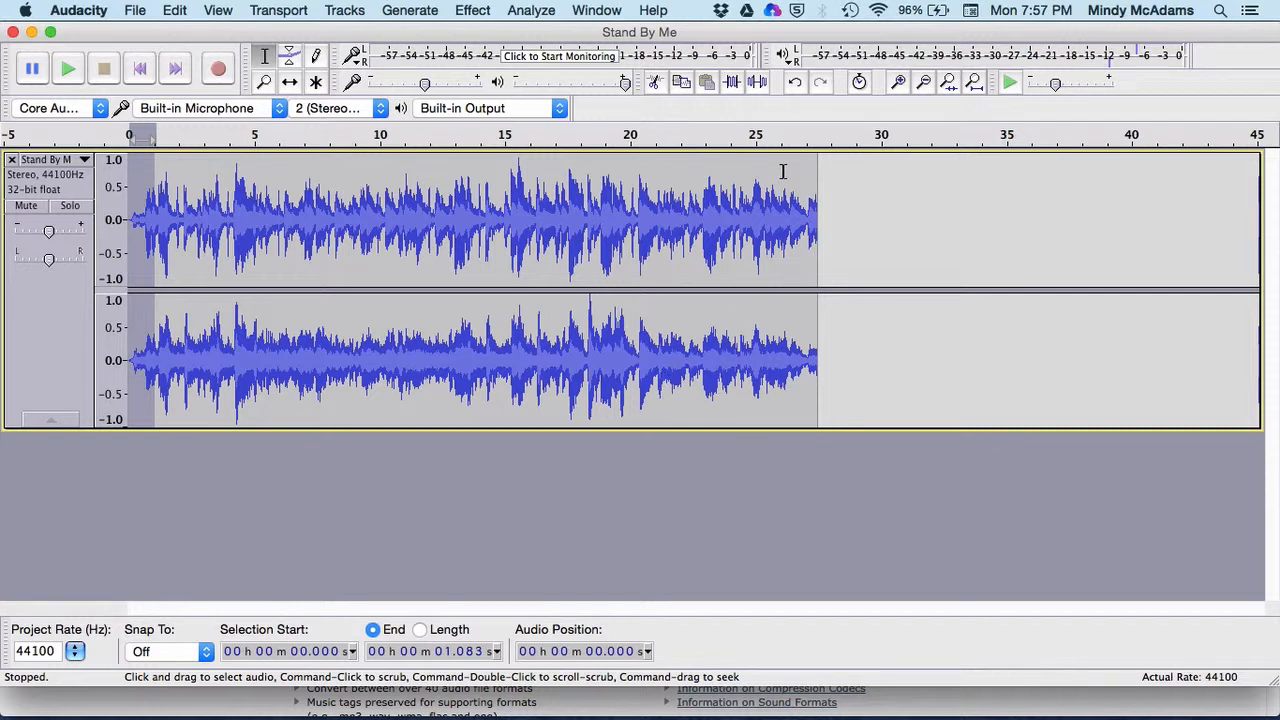
Apply a Fade Out from about 26.1 seconds to the end of the clip.
{"action": "left_click_drag", "start_coordinate": [785, 171], "coordinate": [826, 171]}
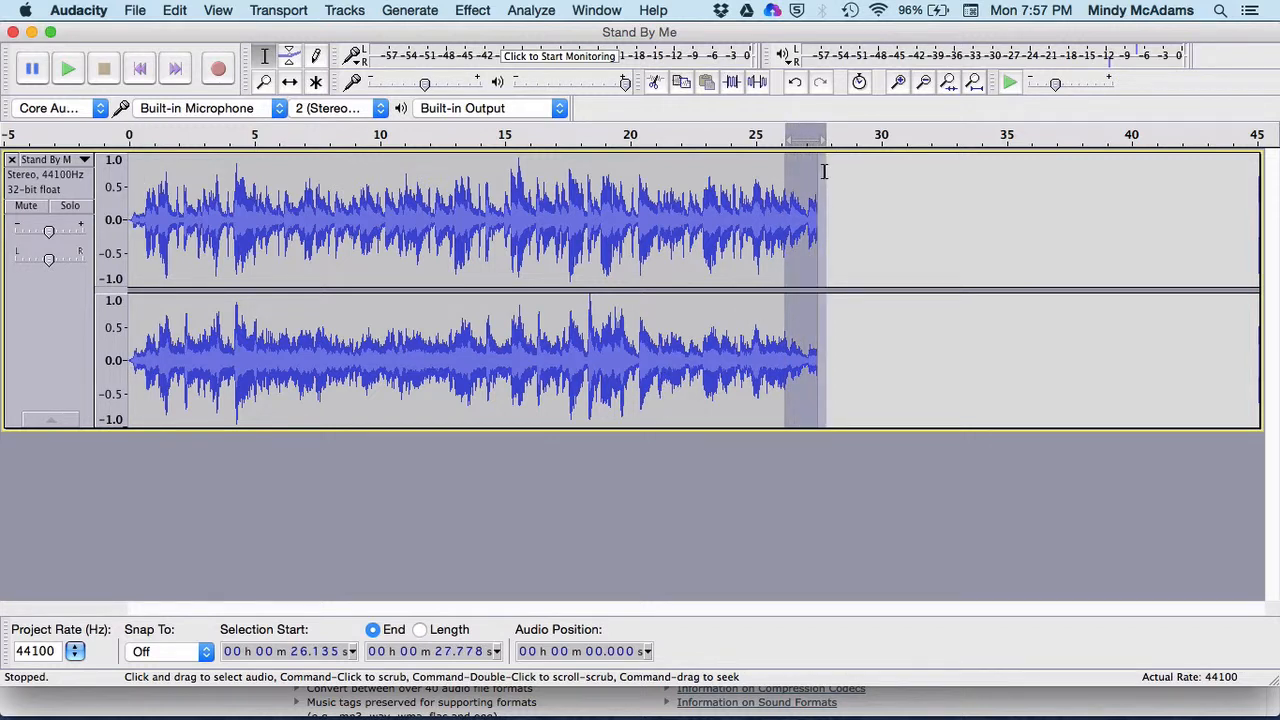
{"action": "left_click", "coordinate": [468, 11]}
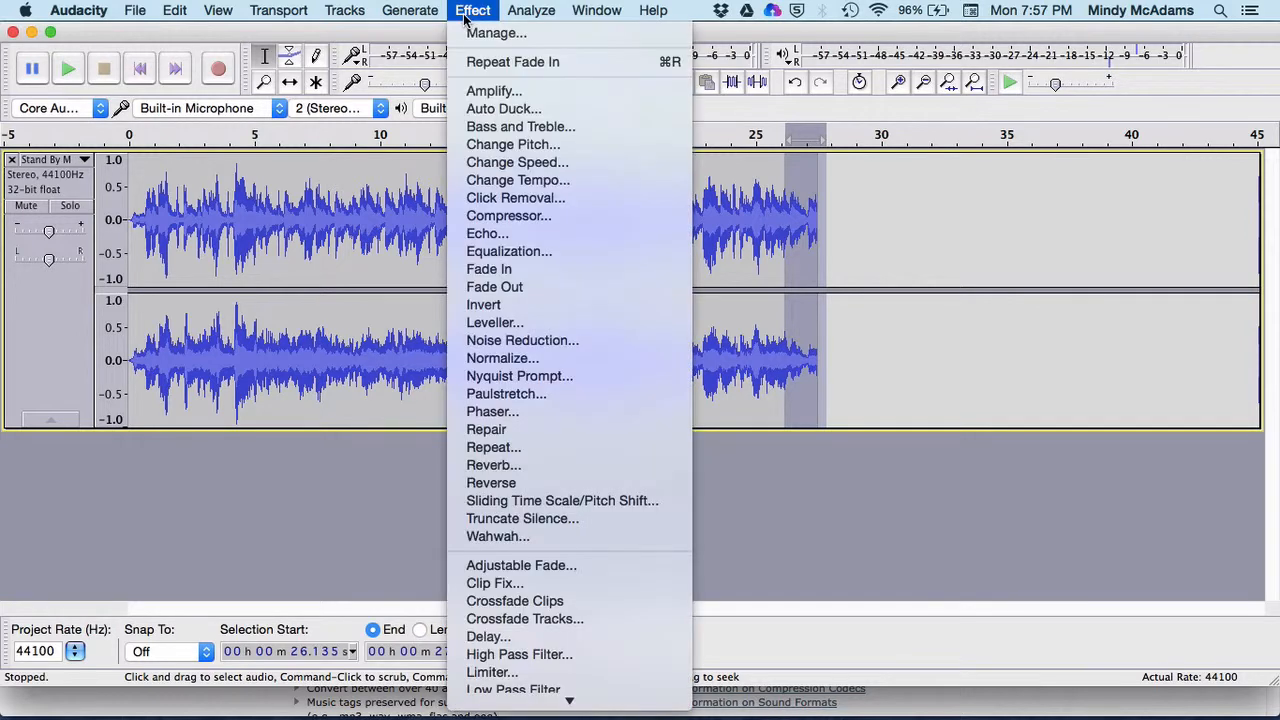
{"action": "left_click", "coordinate": [530, 288]}
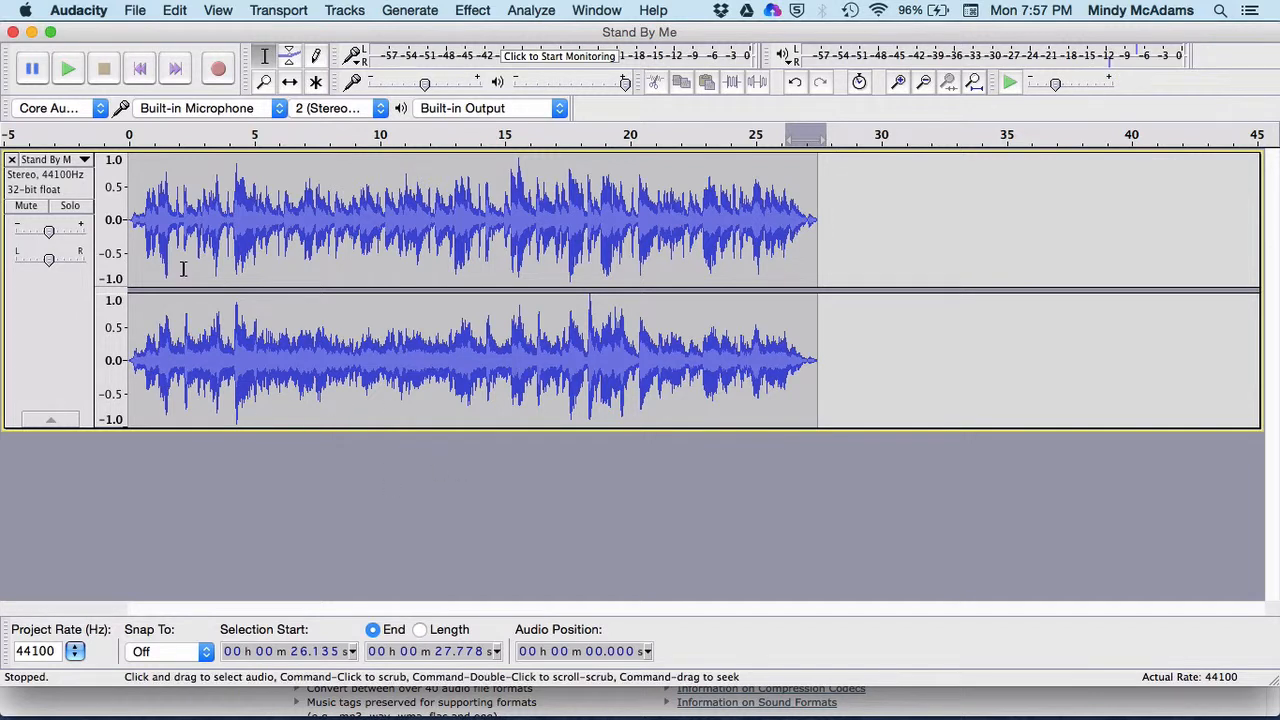
Listen to the faded beginning of the clip and to its ending from about 25.9 seconds.
{"action": "left_click", "coordinate": [133, 136]}
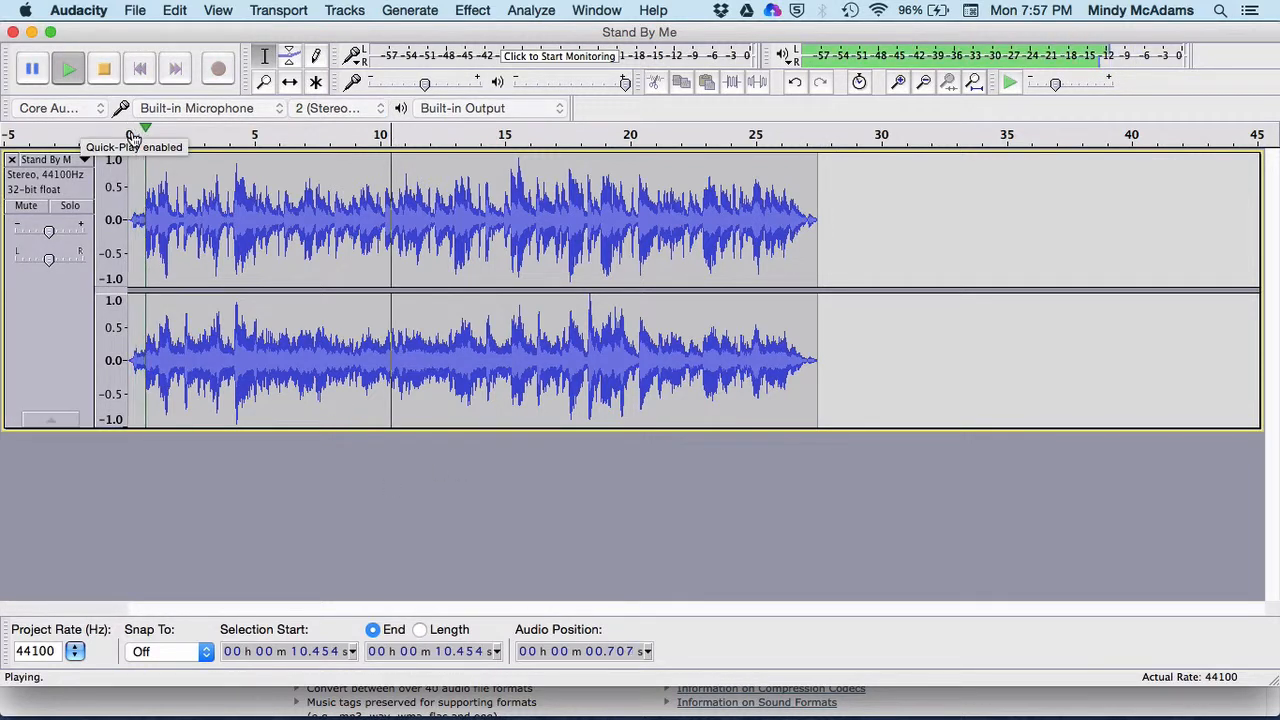
{"action": "key", "text": "space"}
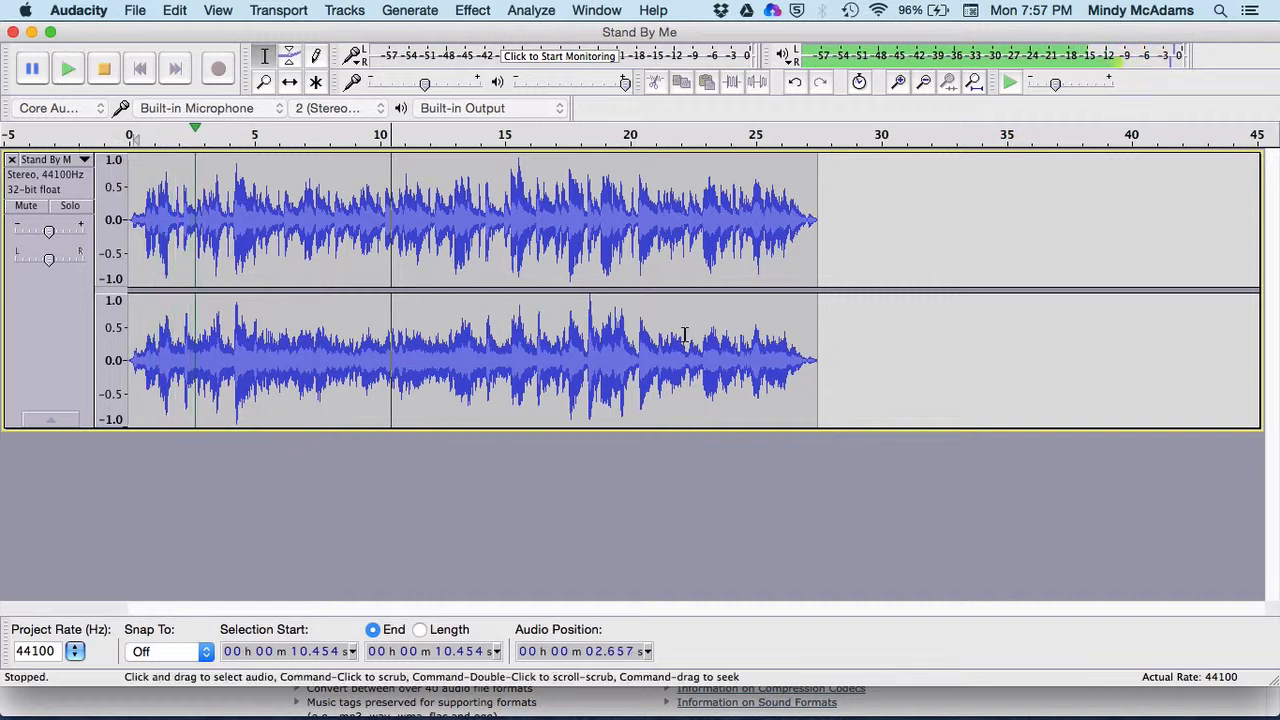
{"action": "left_click", "coordinate": [778, 190]}
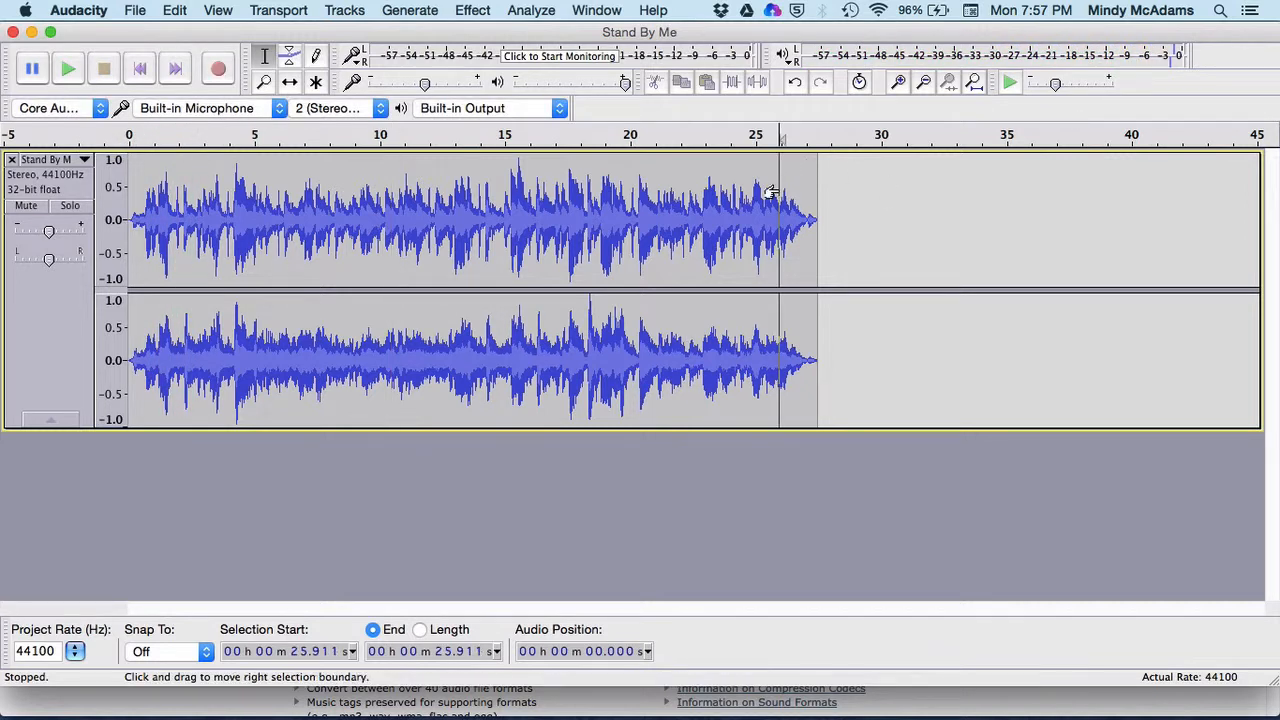
{"action": "key", "text": "space"}
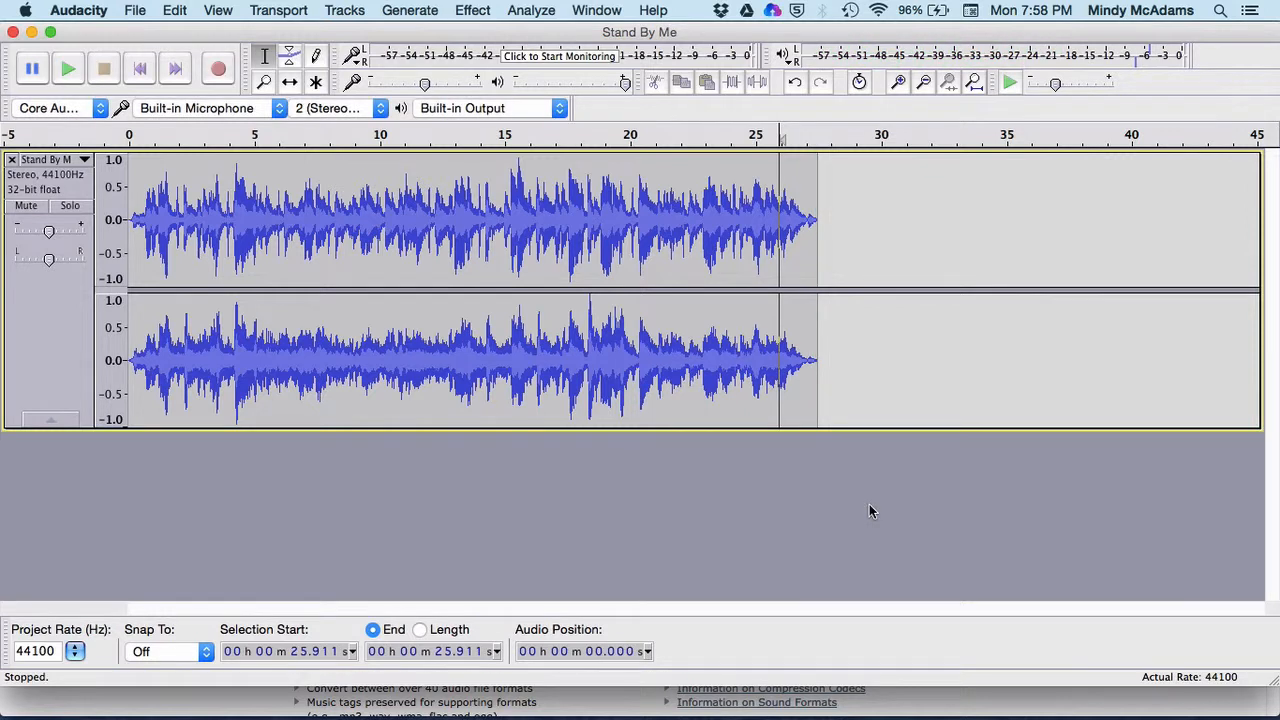
Start exporting the audio to the temp folder with the file name stand.ogg.
{"action": "left_click", "coordinate": [131, 10]}
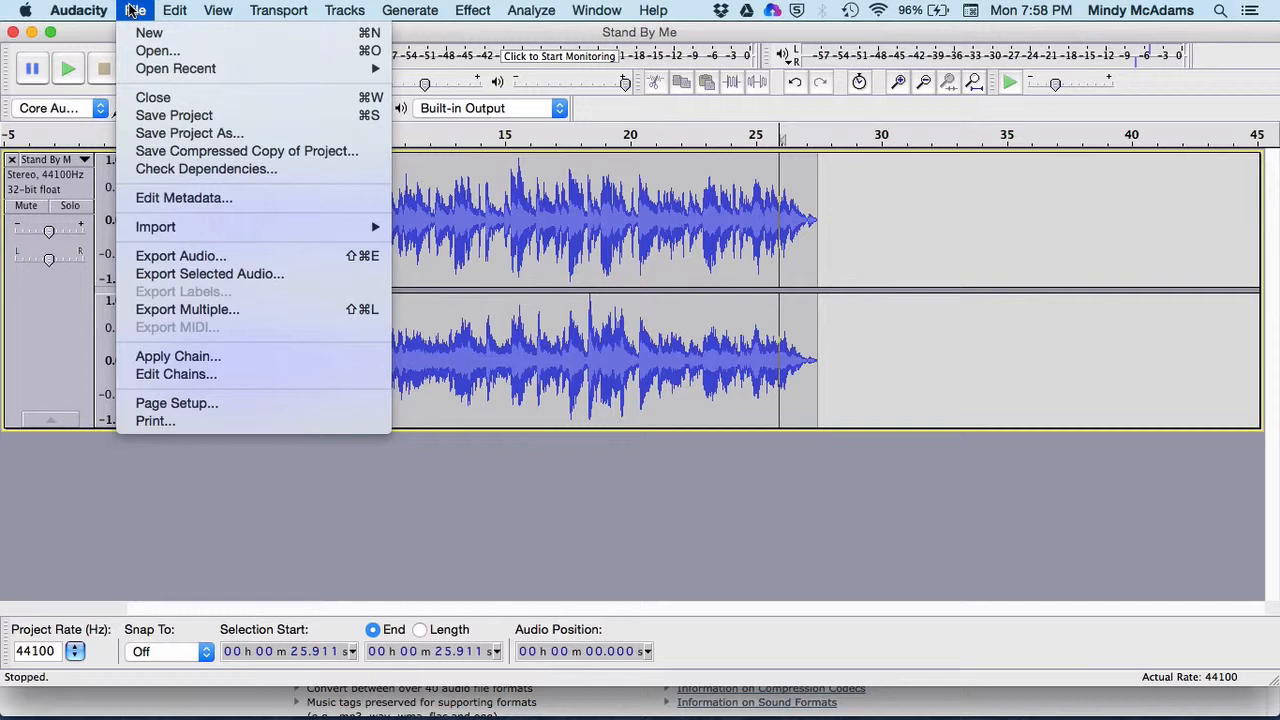
{"action": "left_click", "coordinate": [181, 259]}
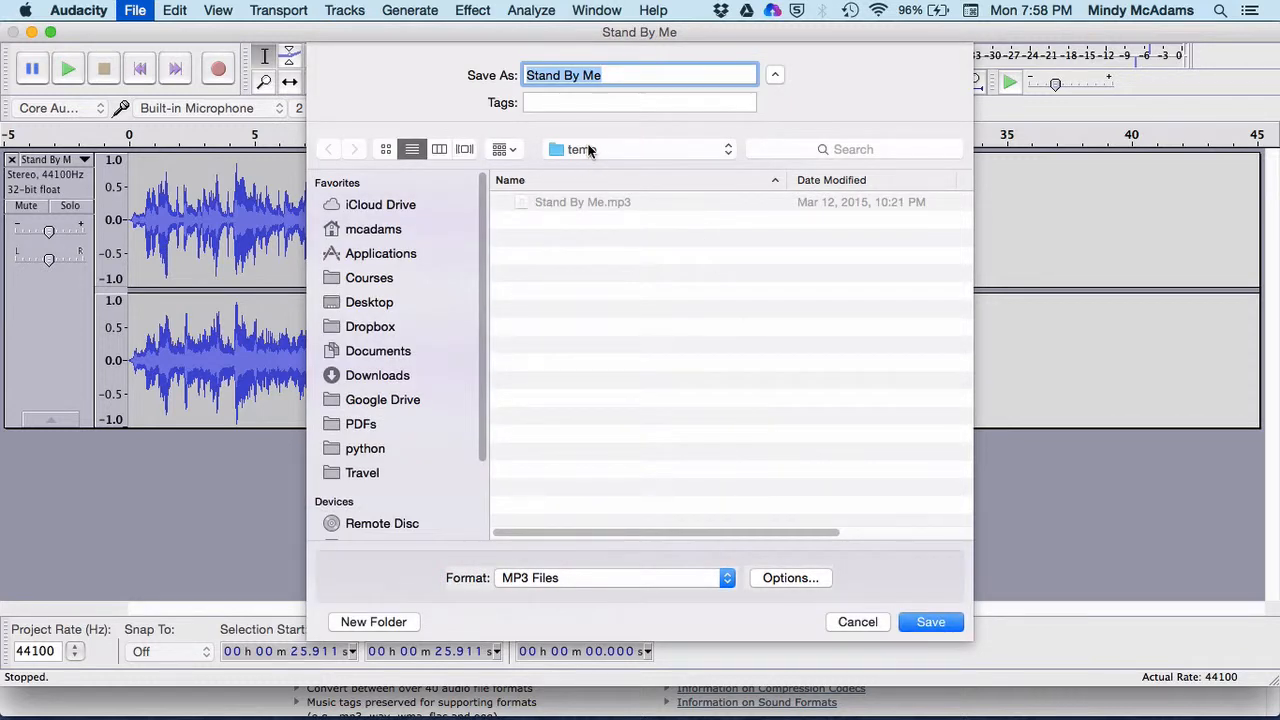
{"action": "left_click", "coordinate": [729, 148]}
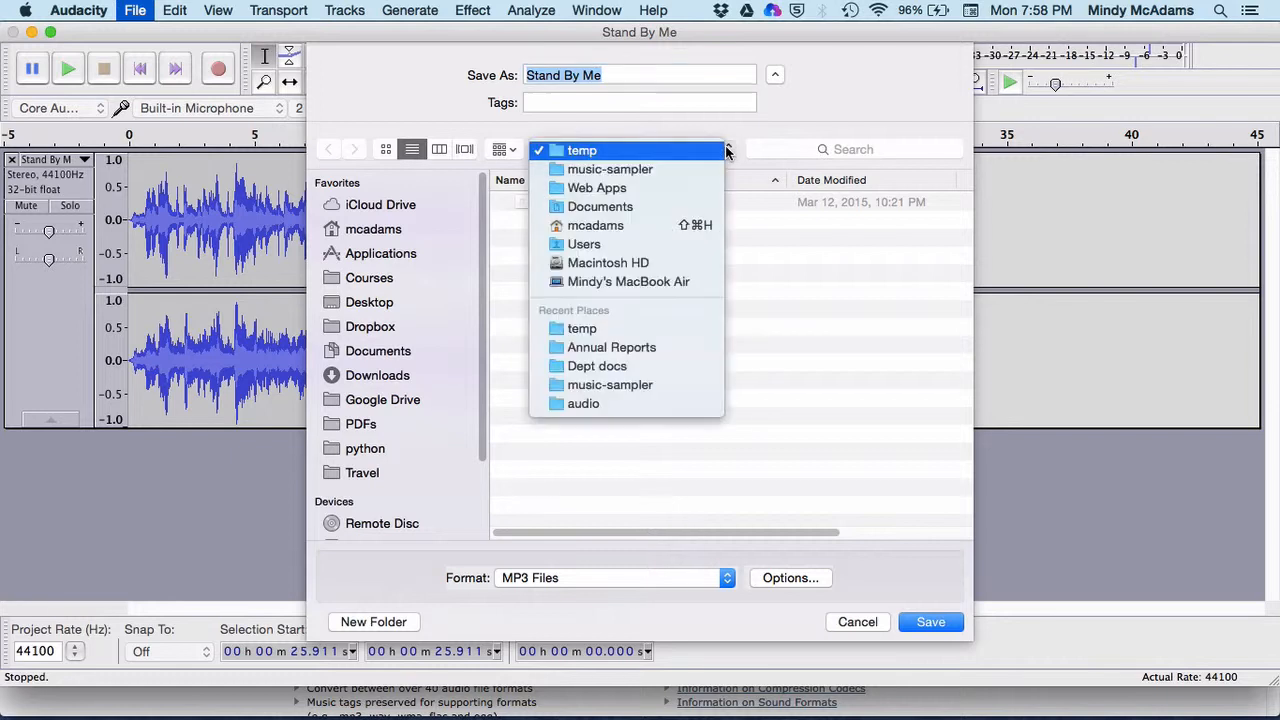
{"action": "left_click", "coordinate": [704, 152]}
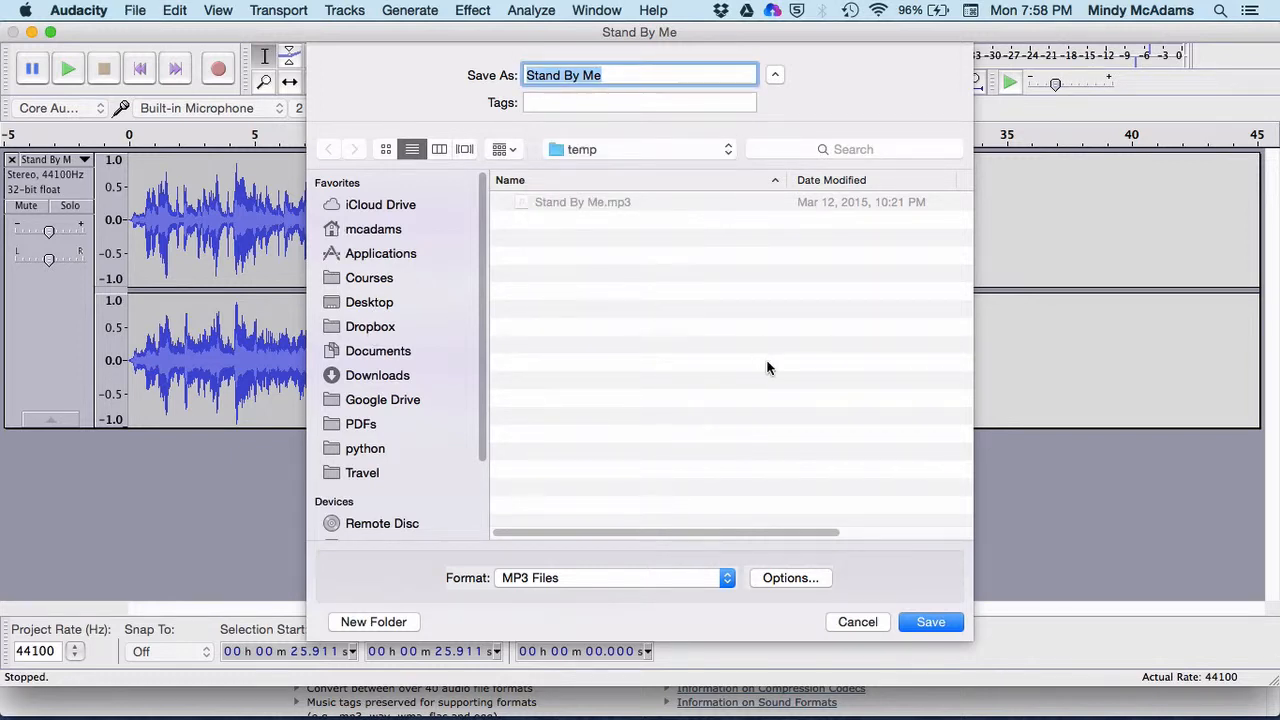
{"action": "type", "text": "stand"}
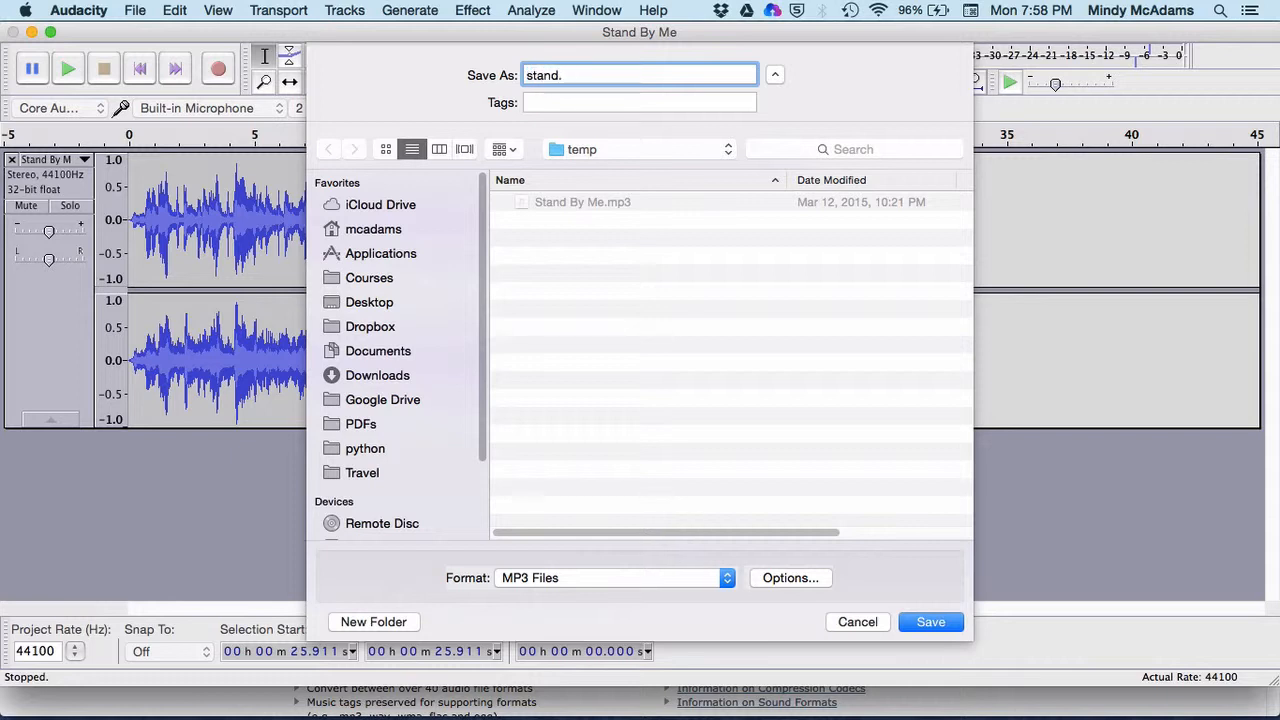
{"action": "type", "text": ".ogg"}
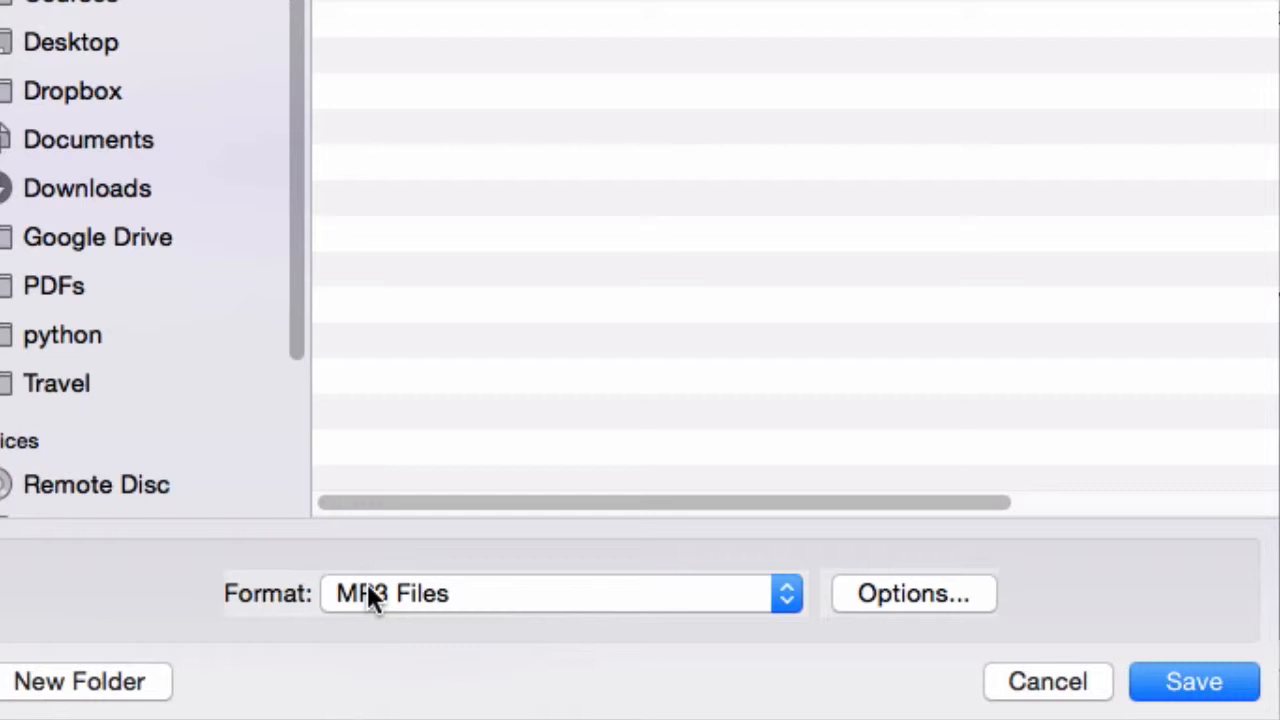
Set the export format to Ogg Vorbis Files, save the file and accept the existing metadata.
{"action": "left_click", "coordinate": [780, 593]}
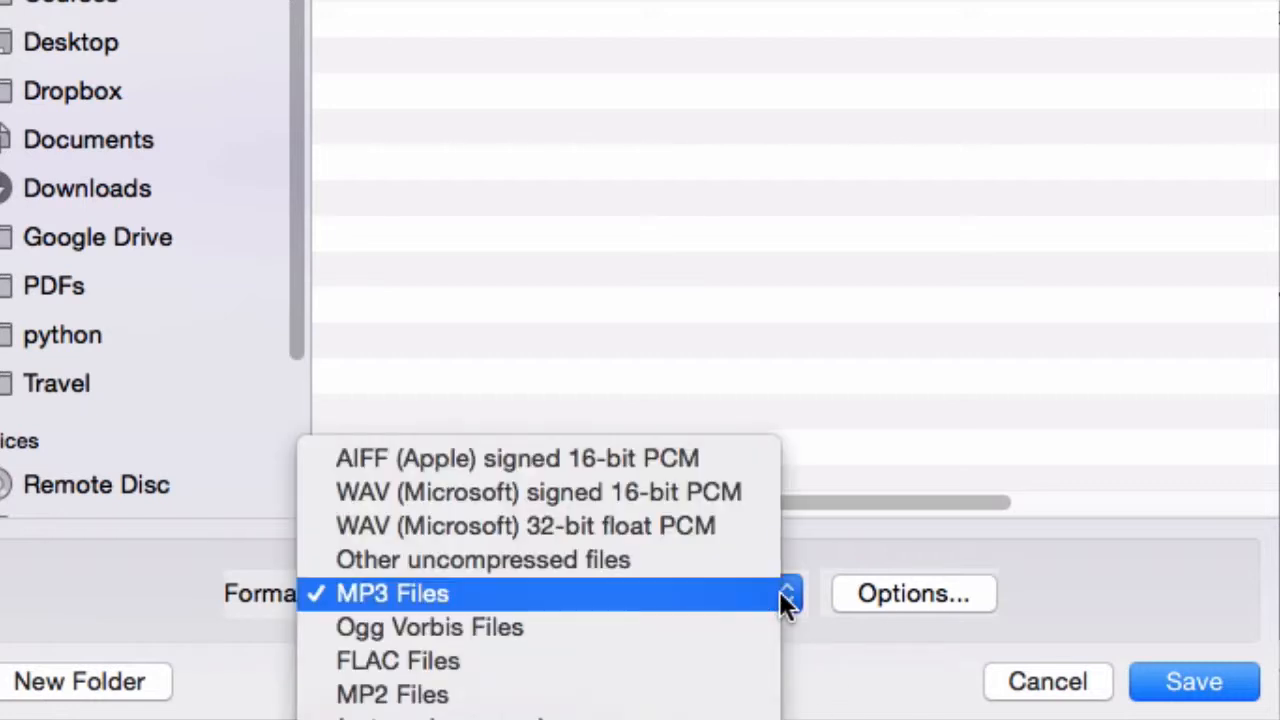
{"action": "left_click", "coordinate": [641, 627]}
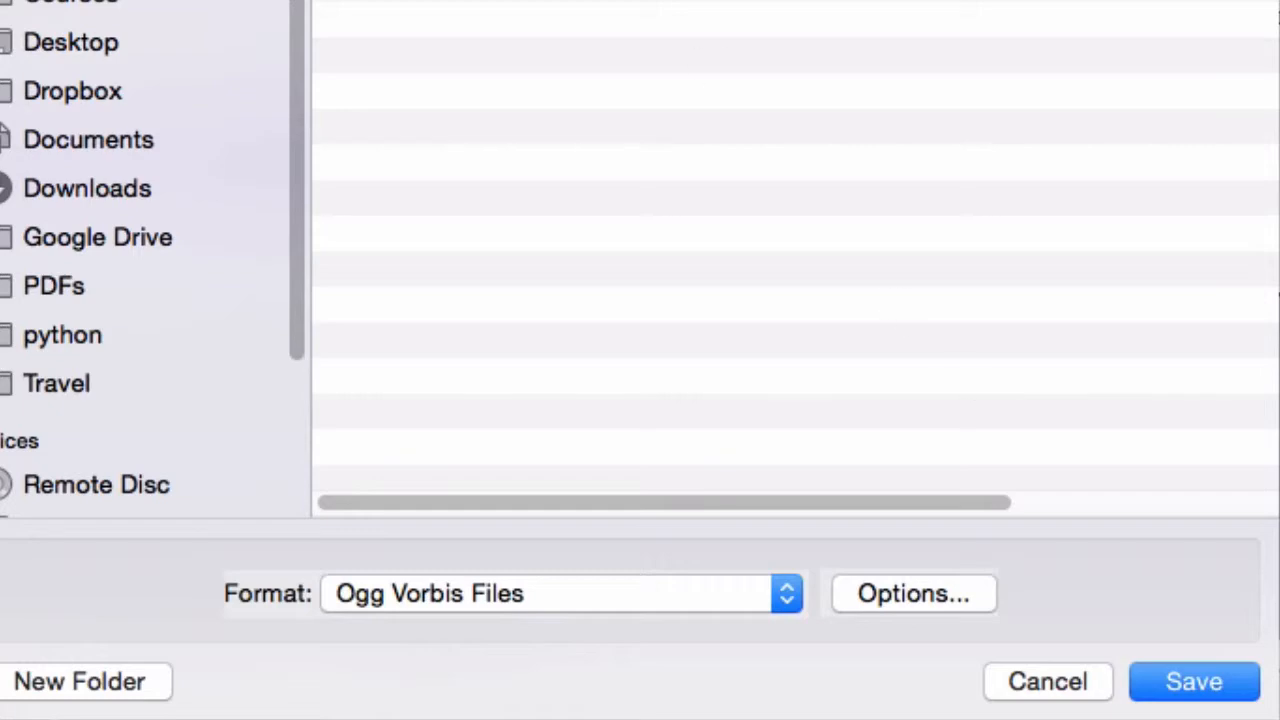
{"action": "left_click", "coordinate": [1172, 702]}
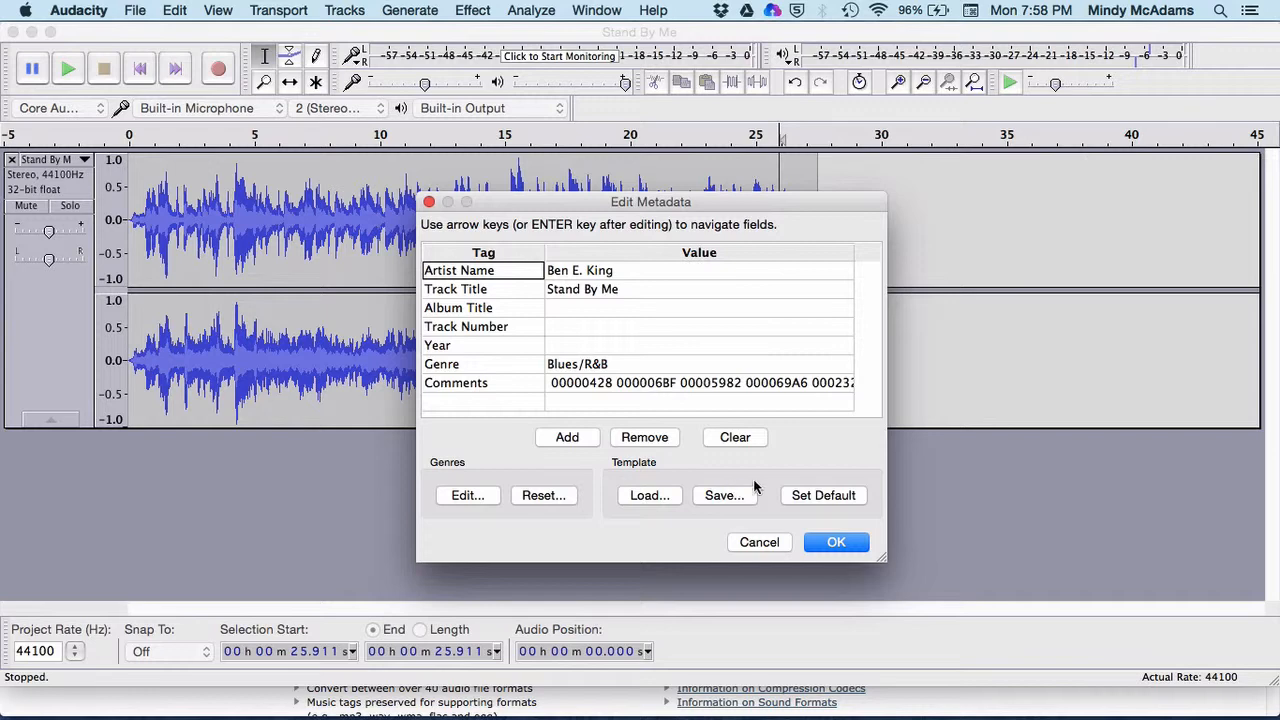
{"action": "left_click", "coordinate": [834, 542]}
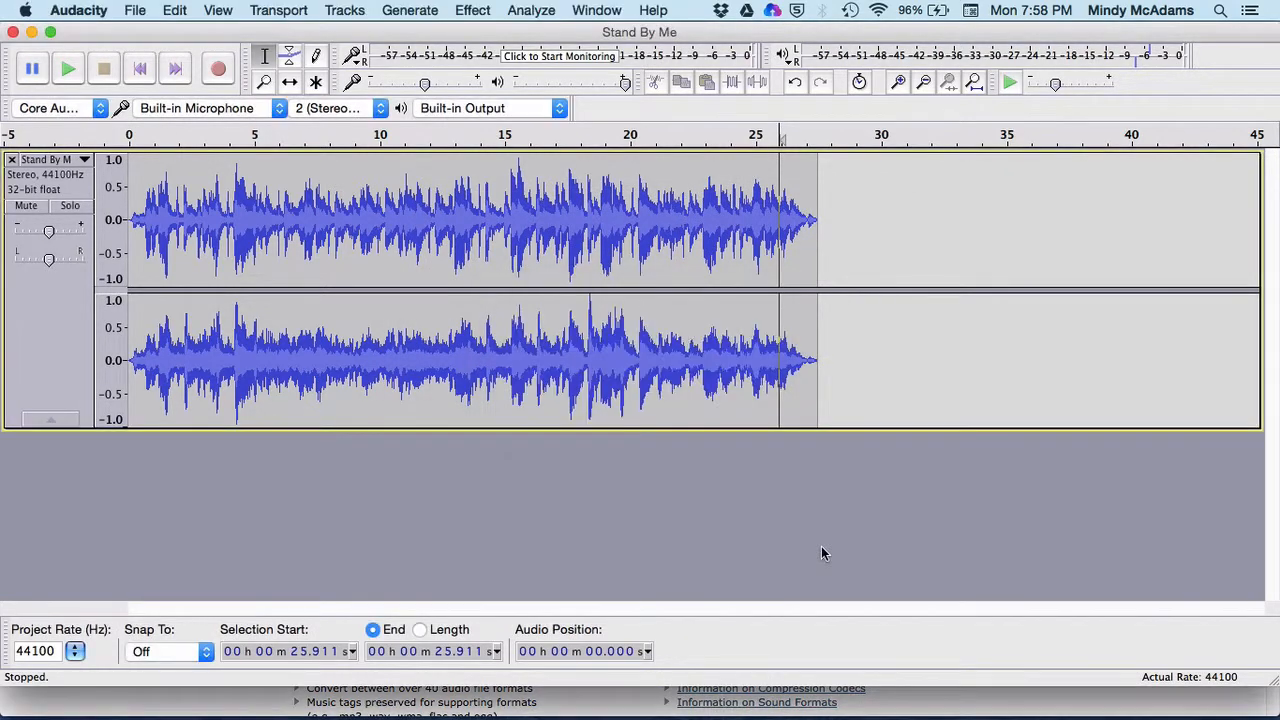
Switch to Finder, play stand.ogg from the temp folder in VLC, pause it and return to the temp folder.
{"action": "key", "text": "super+Tab"}
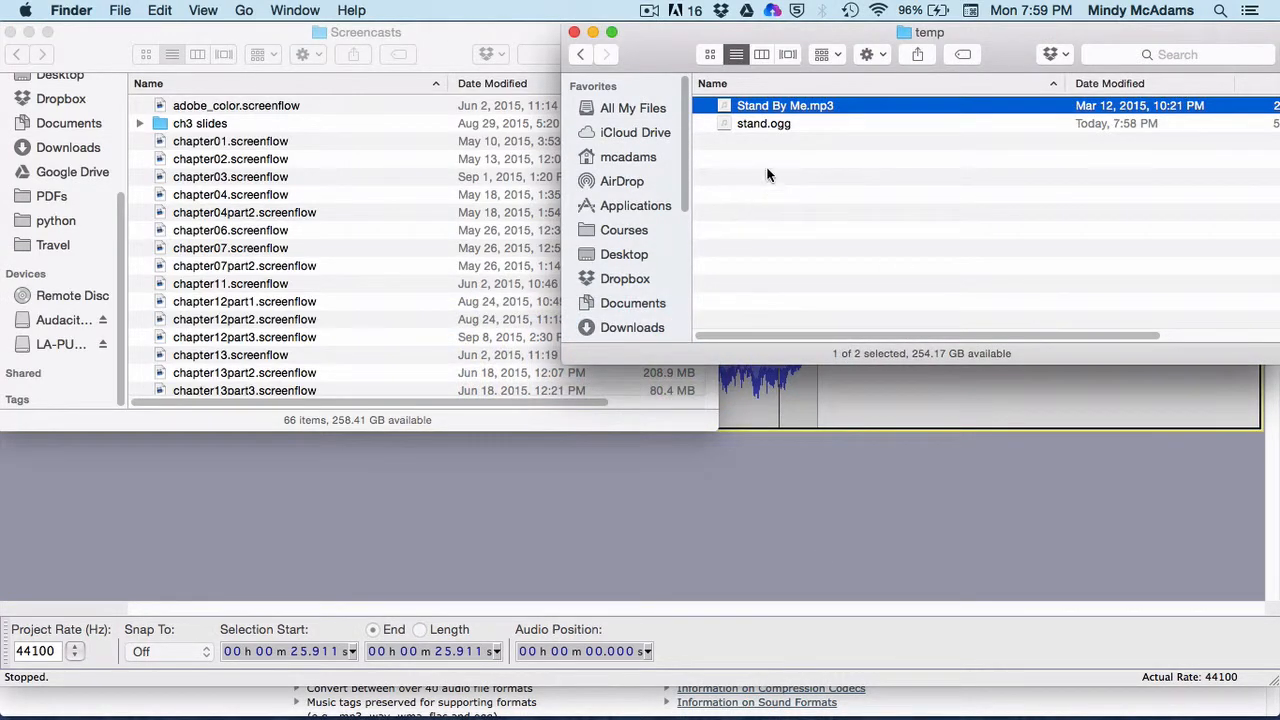
{"action": "left_click", "coordinate": [770, 125]}
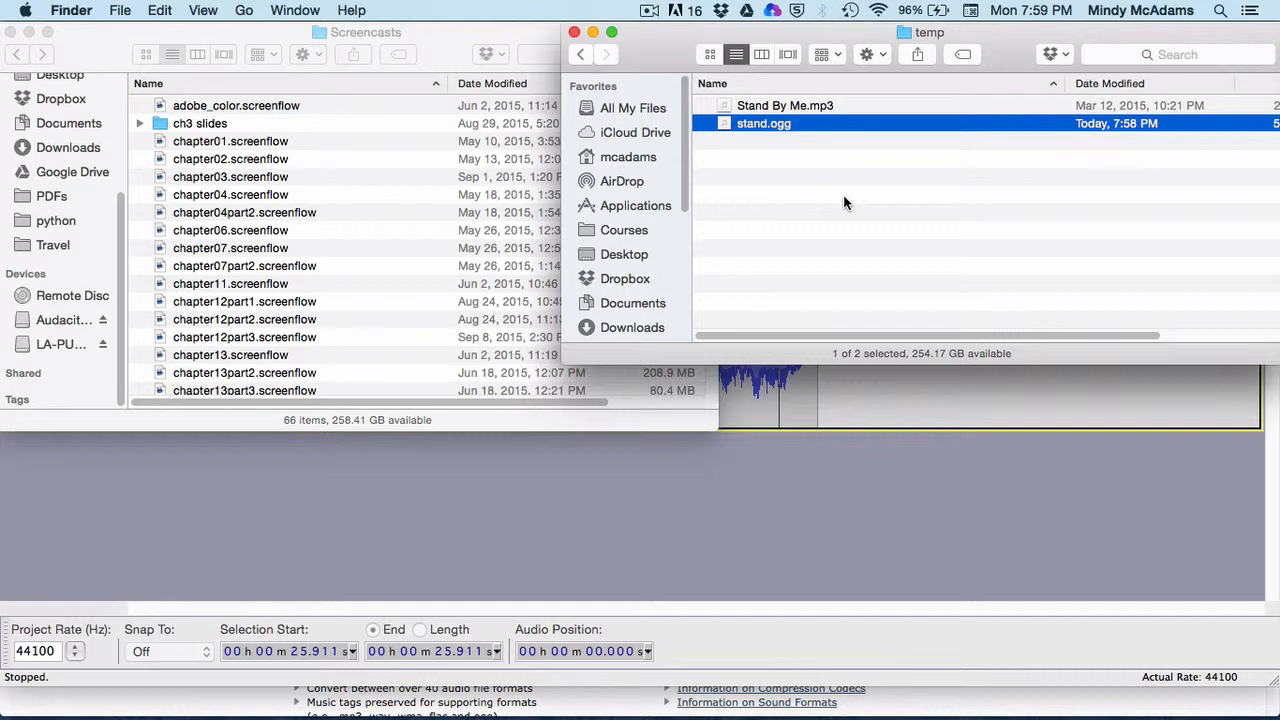
{"action": "right_click", "coordinate": [721, 125]}
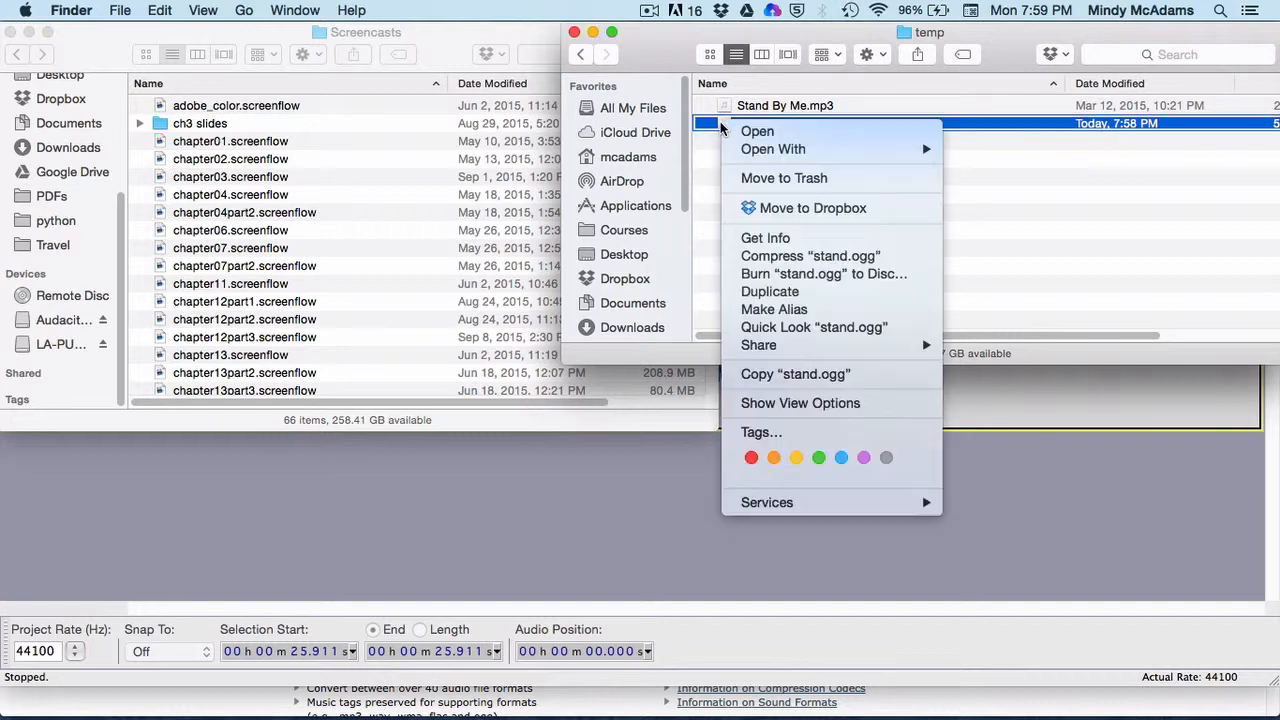
{"action": "mouse_move", "coordinate": [777, 150]}
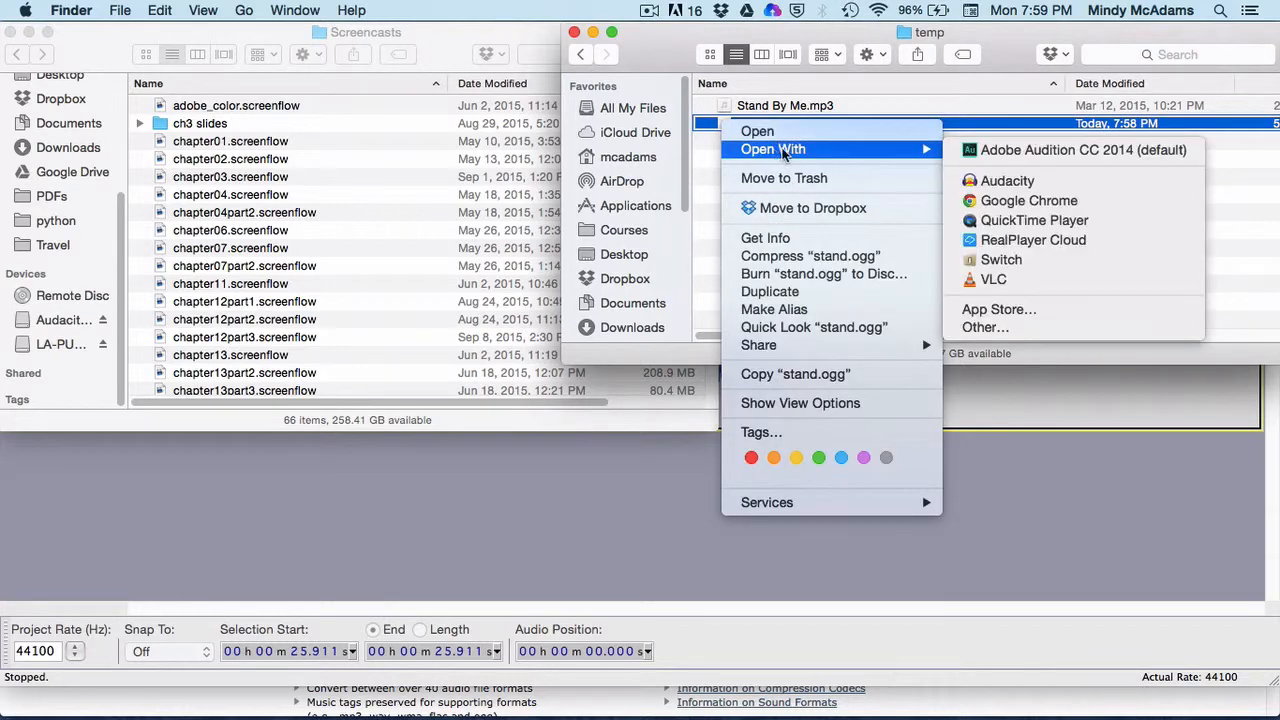
{"action": "left_click", "coordinate": [995, 280]}
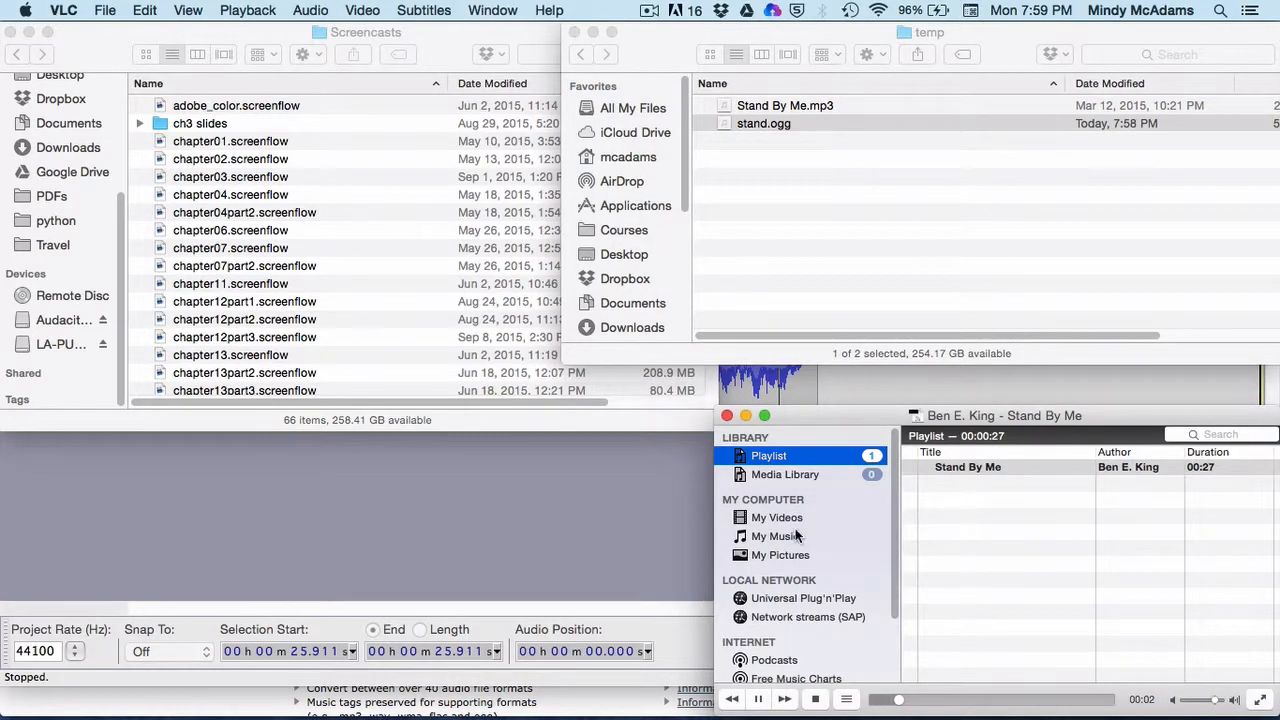
{"action": "mouse_move", "coordinate": [765, 712]}
{"action": "left_click", "coordinate": [758, 698]}
{"action": "left_click", "coordinate": [788, 226]}
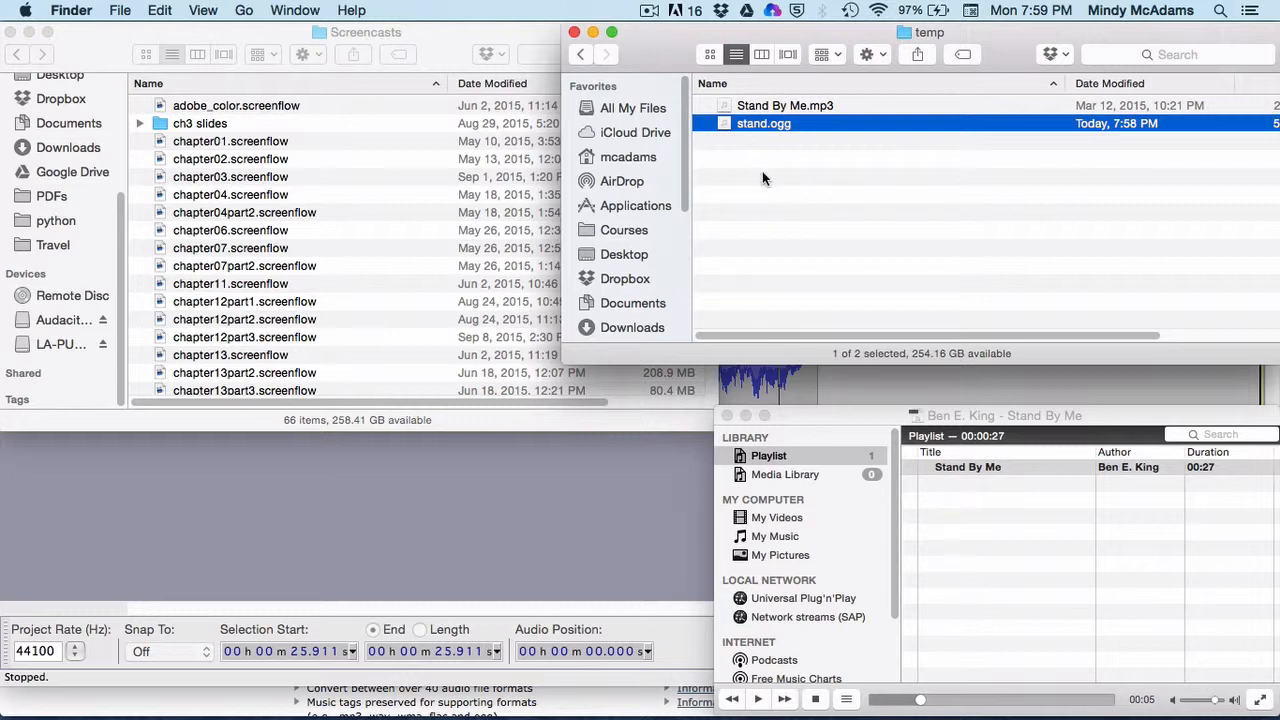
Launch the Switch audio converter and add stand.ogg from the temp folder to its list of files to convert.
{"action": "left_click", "coordinate": [1220, 12]}
{"action": "type", "text": "switch"}
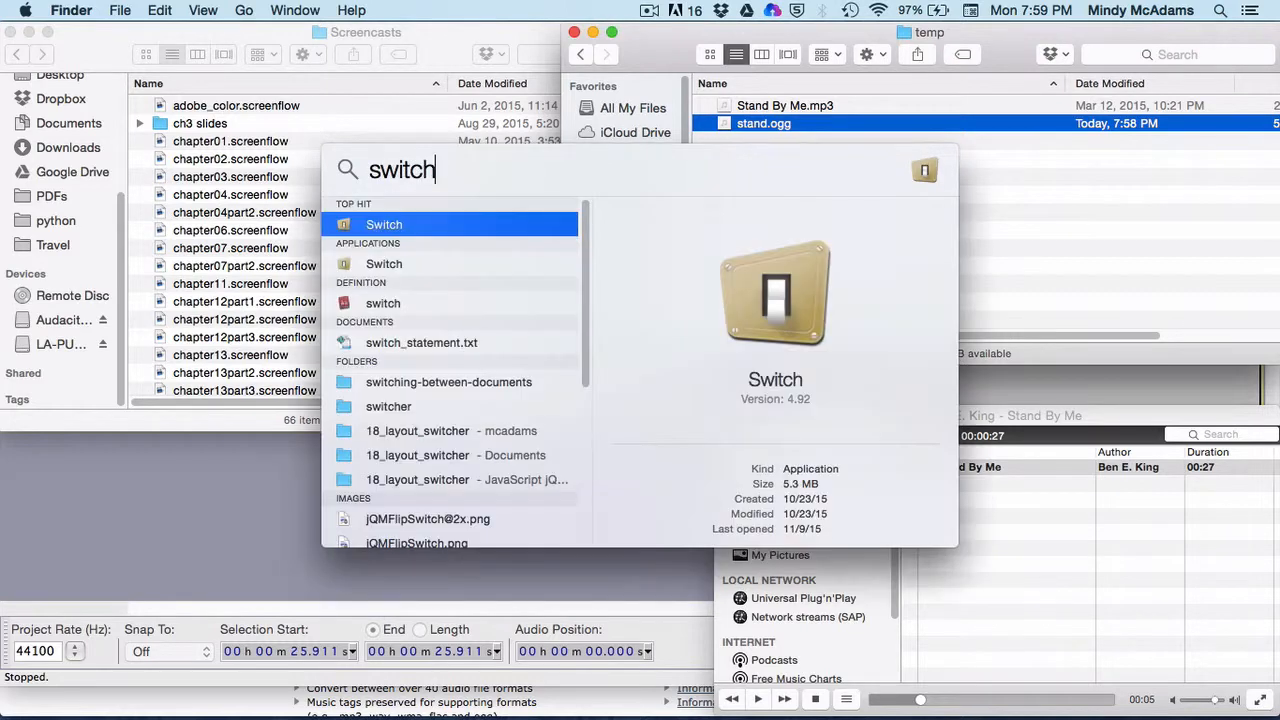
{"action": "key", "text": "Return"}
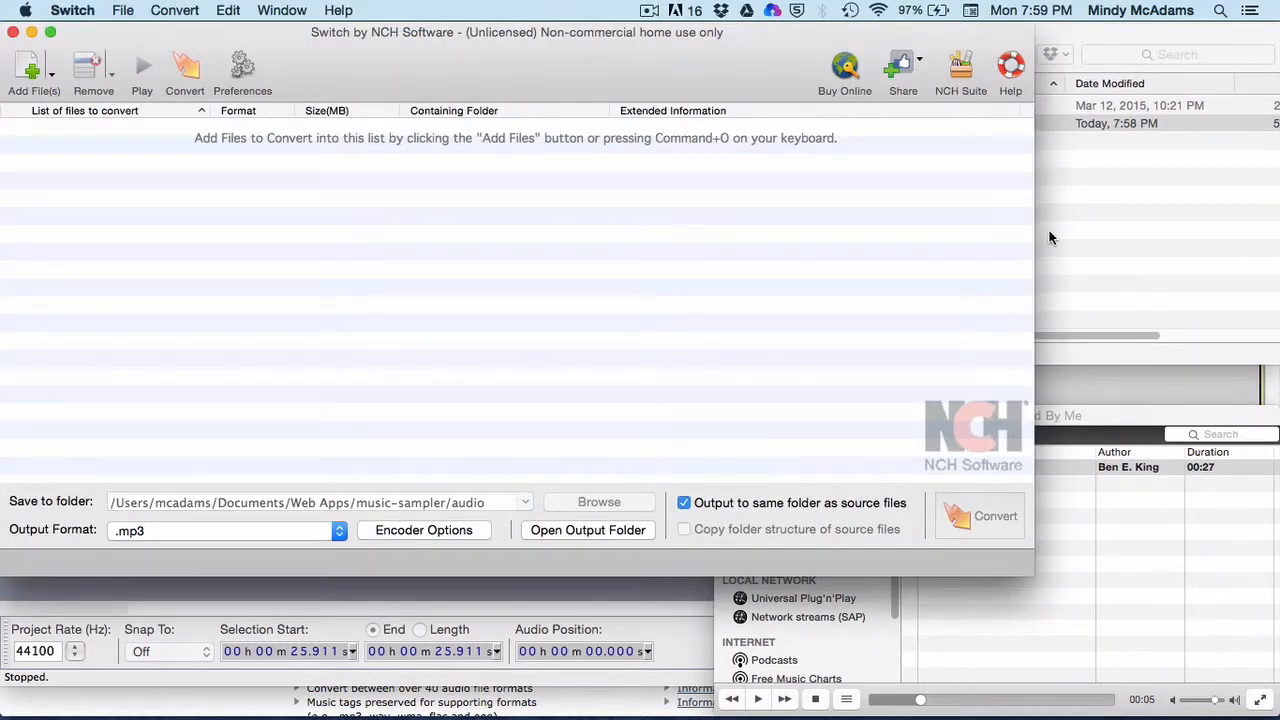
{"action": "left_click", "coordinate": [1055, 201]}
{"action": "left_click_drag", "start_coordinate": [724, 131], "coordinate": [264, 223]}
{"action": "left_click", "coordinate": [137, 260]}
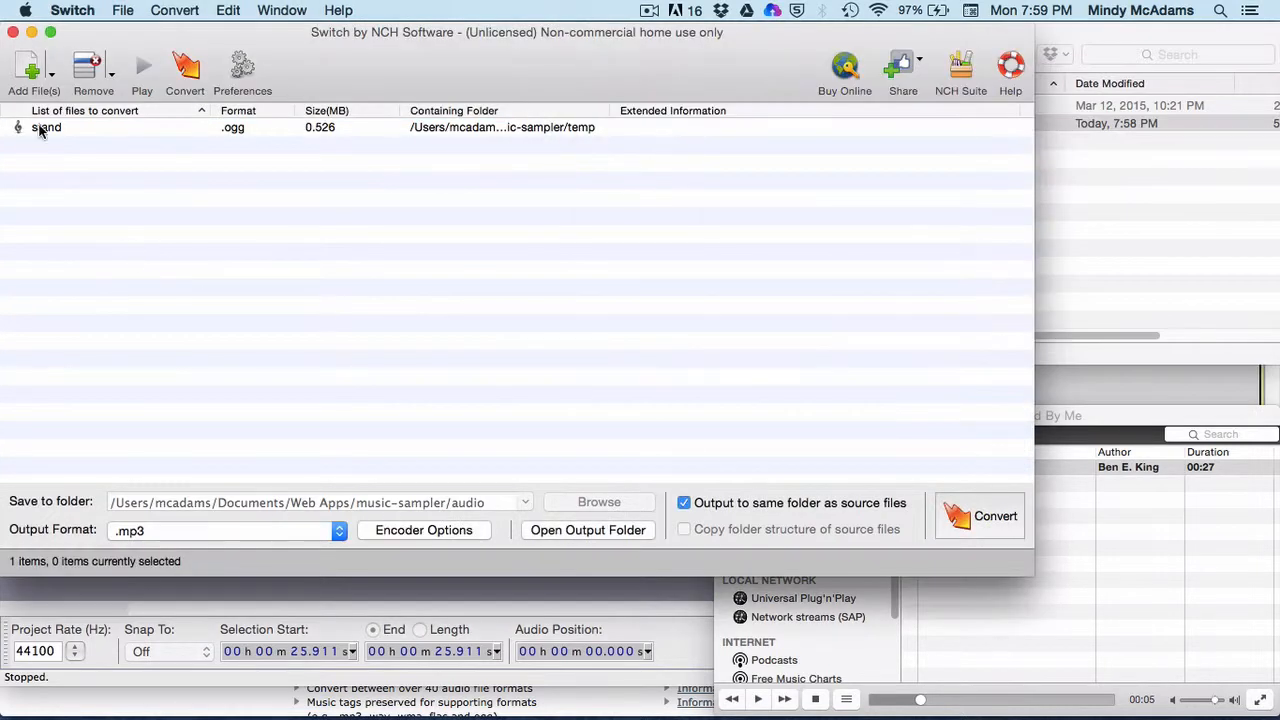
Convert the listed stand file with the output format .mp3, saving it to the same folder as the source.
{"action": "left_click", "coordinate": [52, 129]}
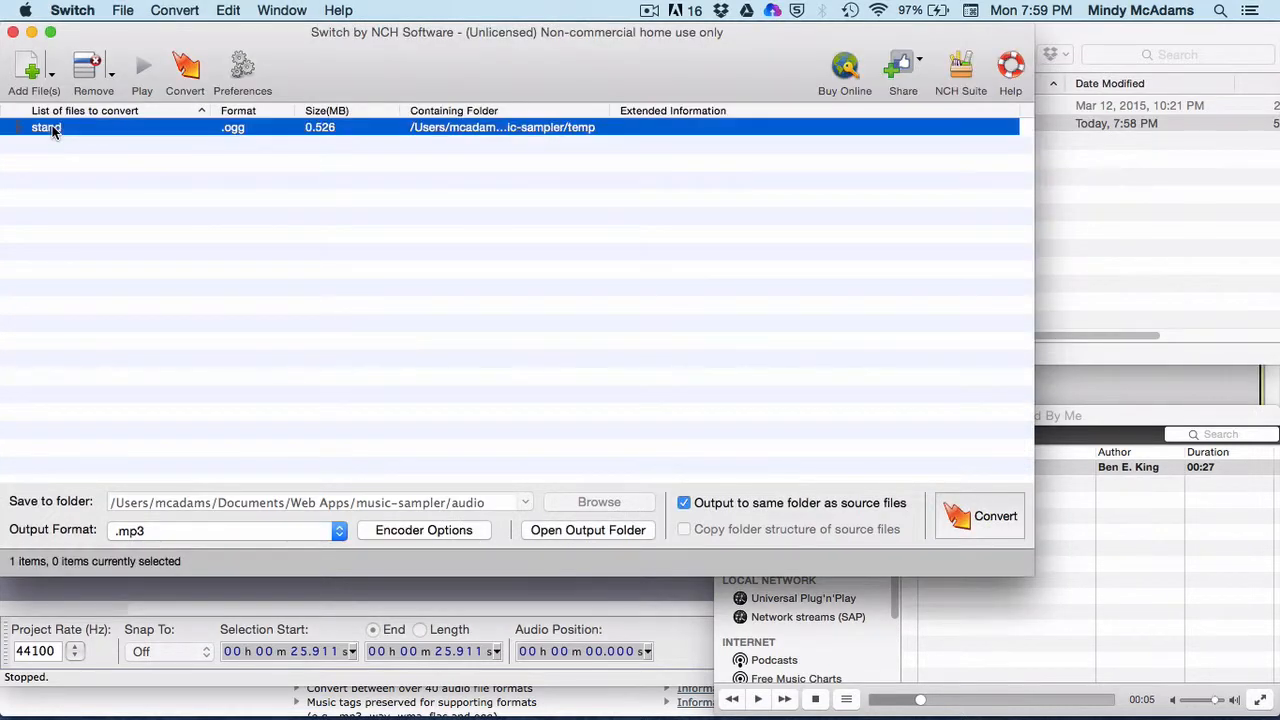
{"action": "left_click", "coordinate": [340, 531]}
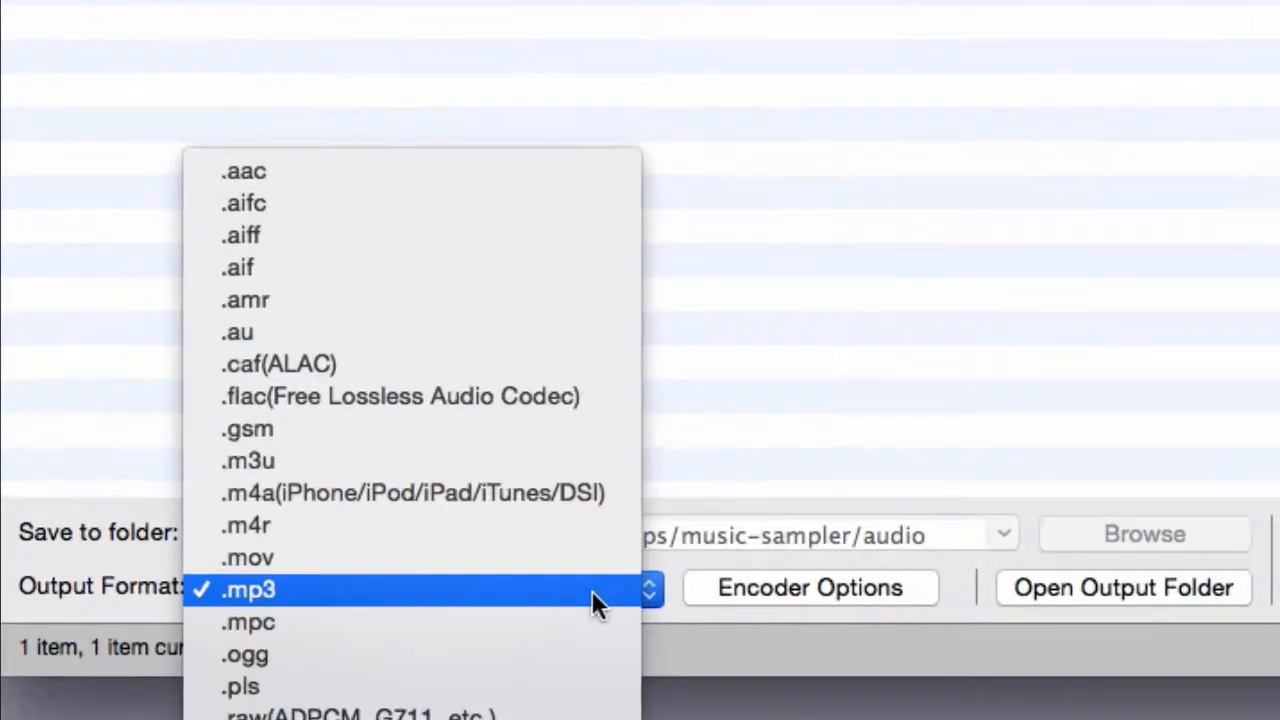
{"action": "left_click", "coordinate": [311, 531]}
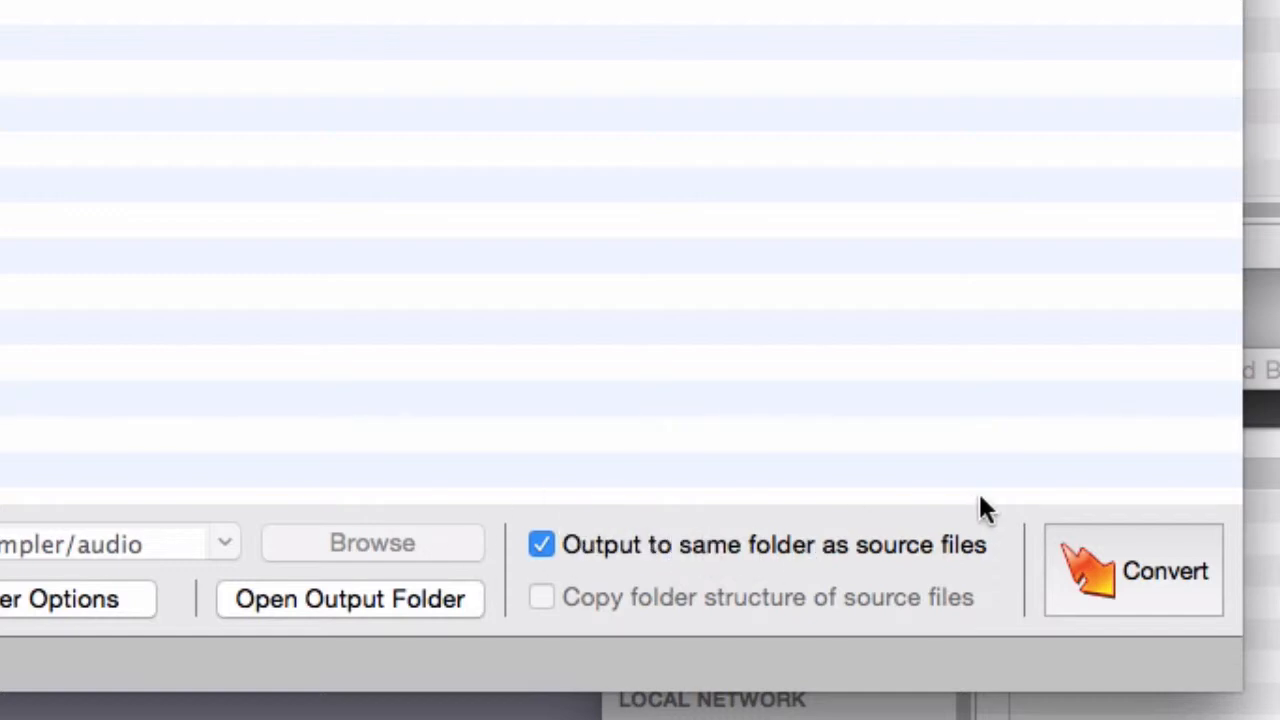
{"action": "left_click", "coordinate": [1100, 585]}
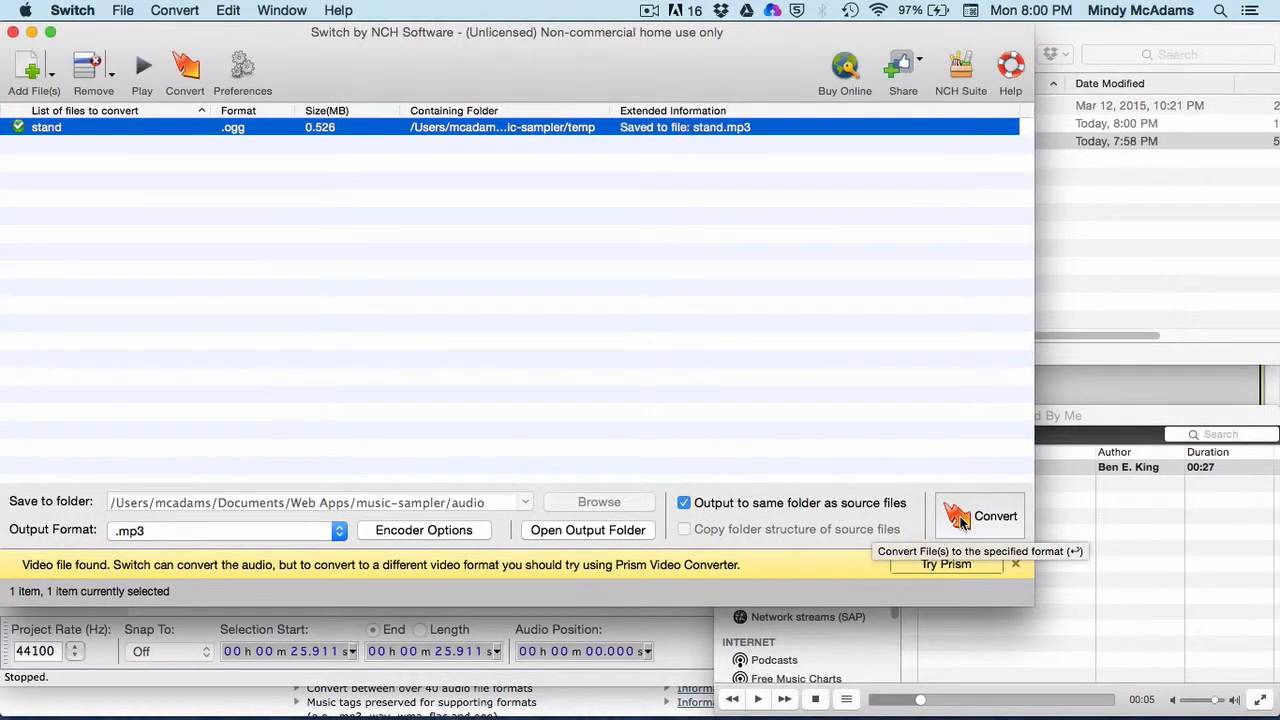
Return to the temp folder in Finder, play stand.mp3 briefly in QuickTime Player, quit the player and select stand.ogg.
{"action": "left_click", "coordinate": [1104, 228]}
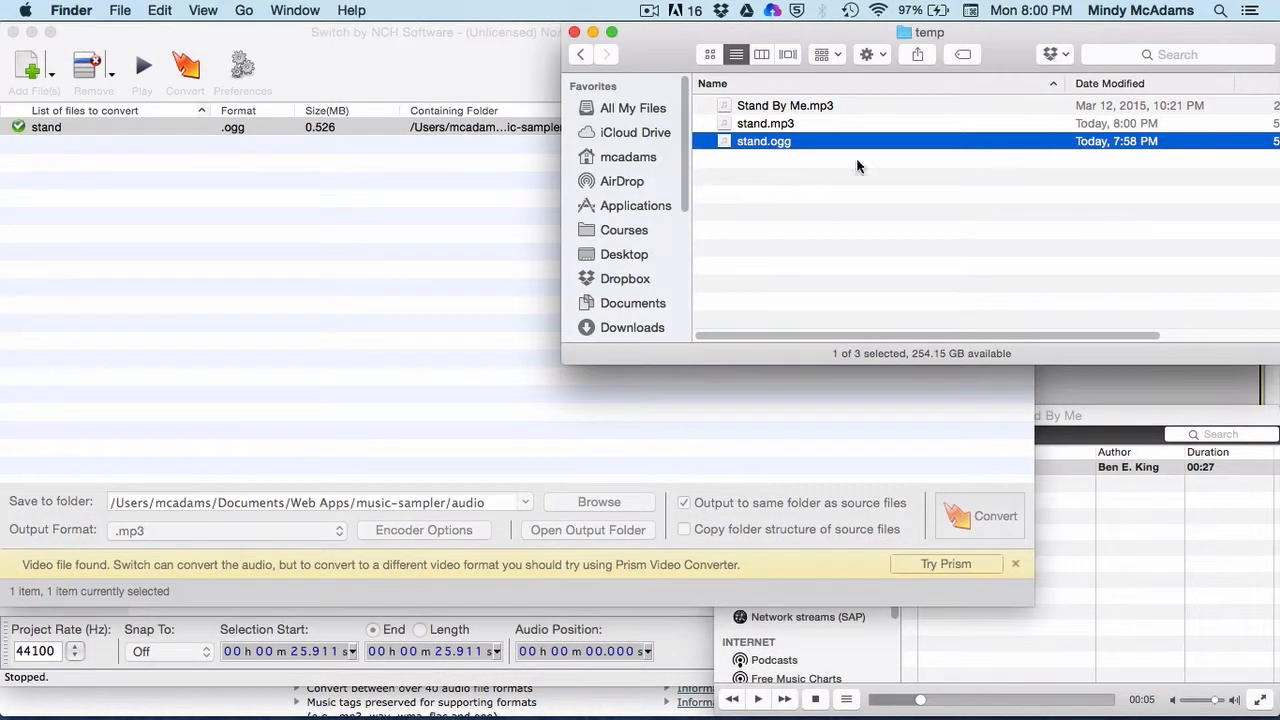
{"action": "left_click", "coordinate": [727, 121]}
{"action": "right_click", "coordinate": [727, 119]}
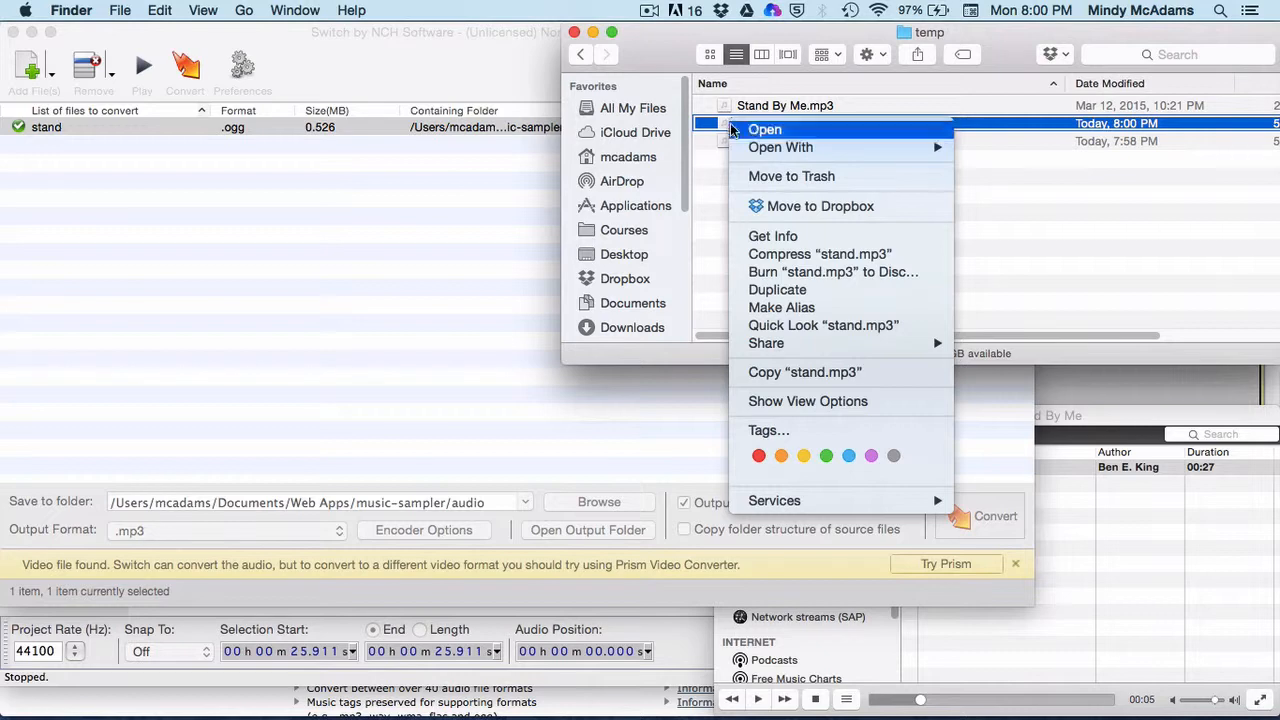
{"action": "mouse_move", "coordinate": [790, 147]}
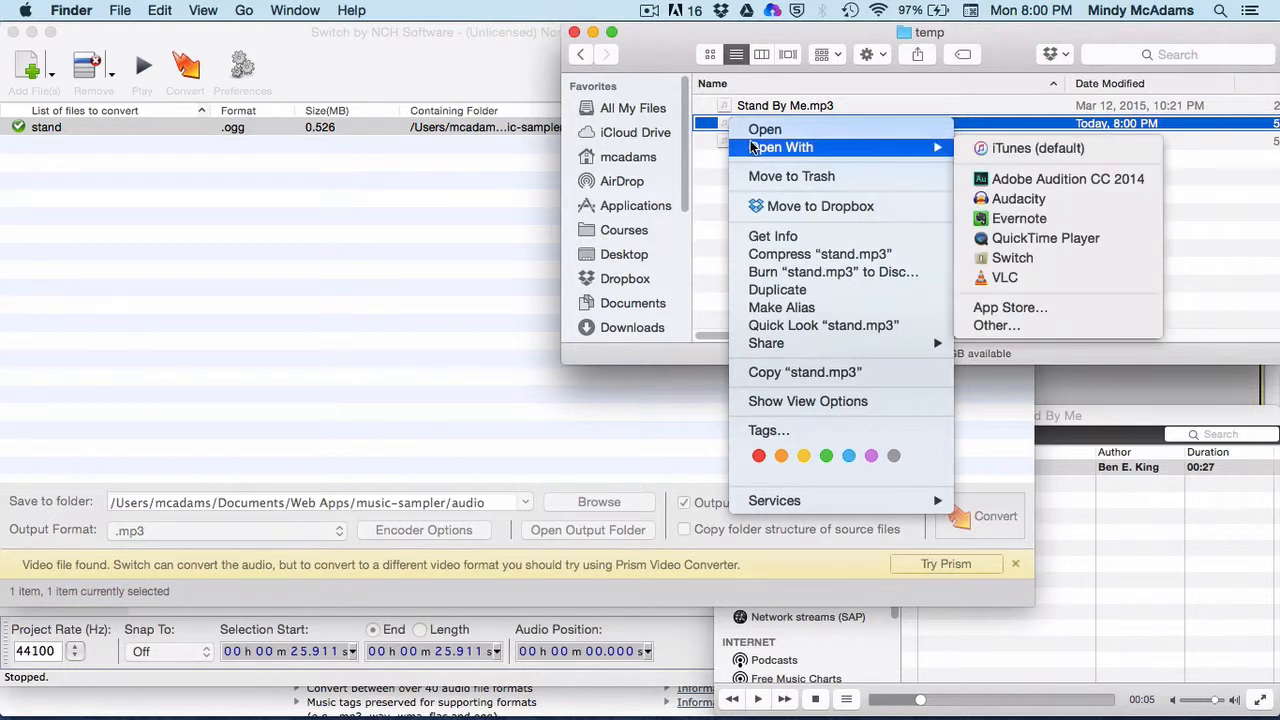
{"action": "left_click", "coordinate": [1060, 238]}
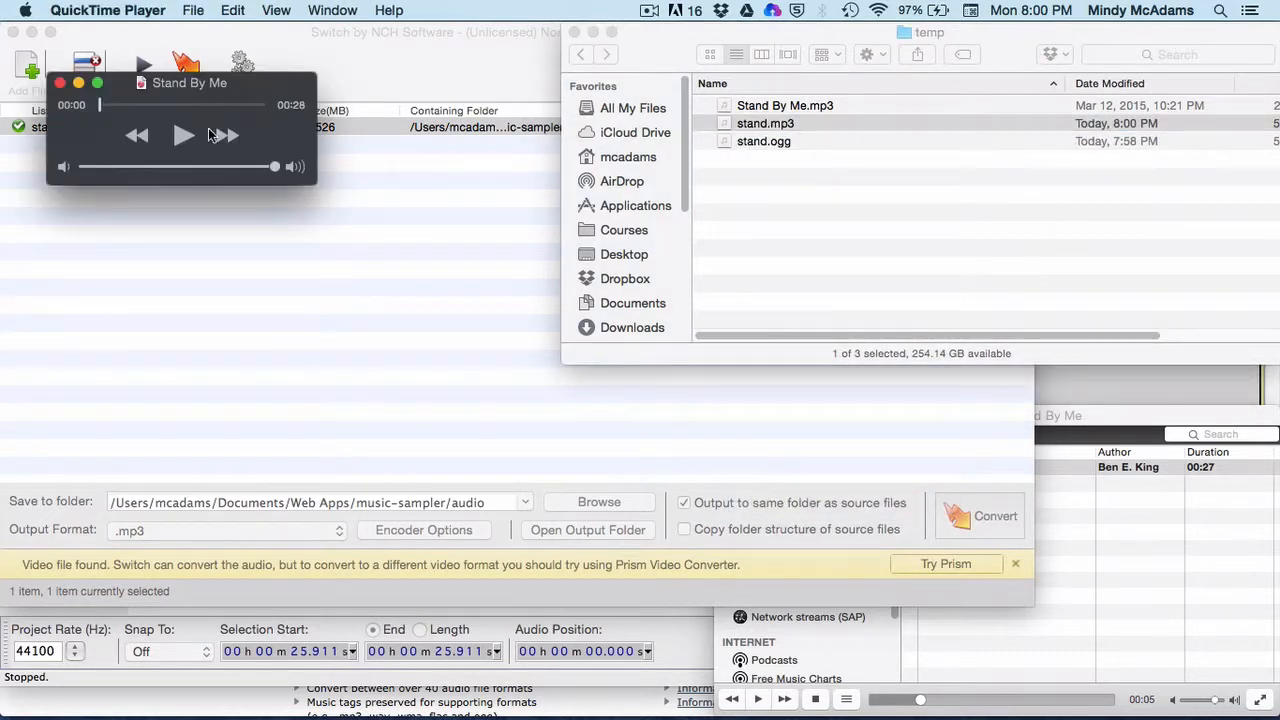
{"action": "left_click", "coordinate": [181, 138]}
{"action": "left_click", "coordinate": [181, 140]}
{"action": "key", "text": "super+q"}
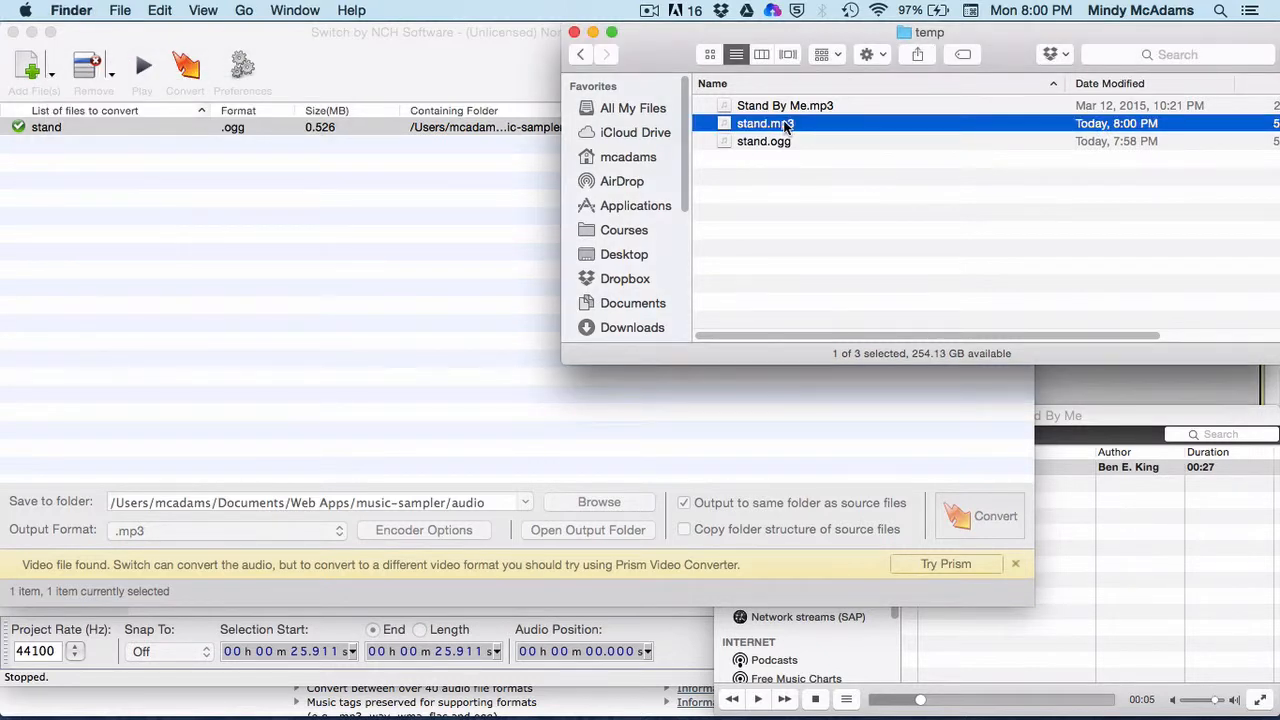
{"action": "left_click", "coordinate": [722, 143]}
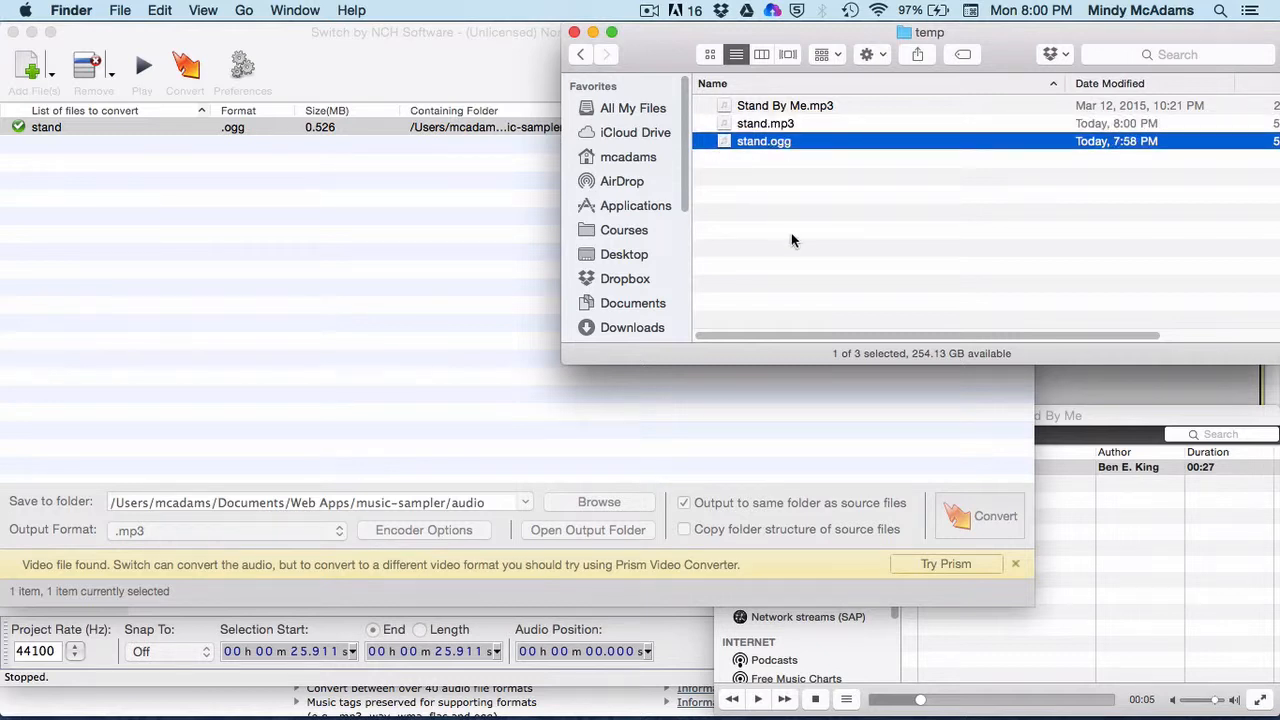